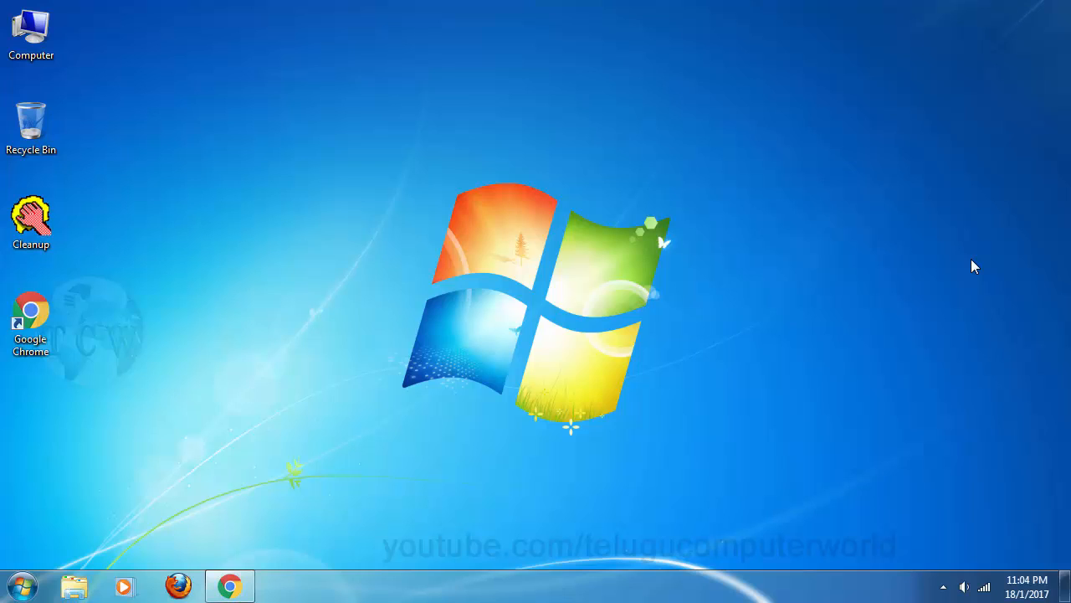
Step: Restore Chrome and reload the Google home page in a single tab
left_click(230, 586)
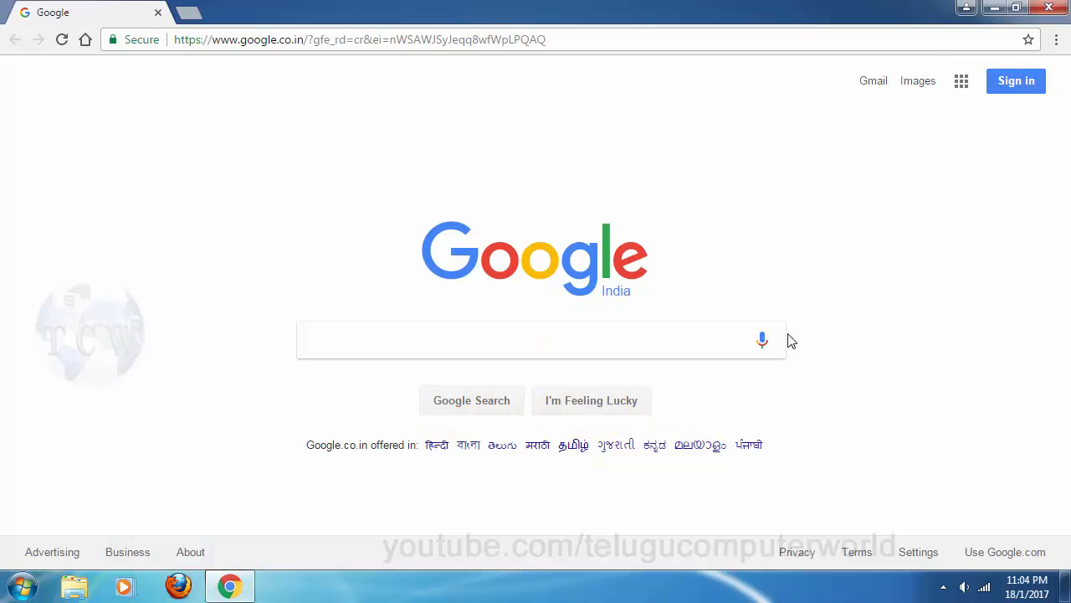
left_click(188, 12)
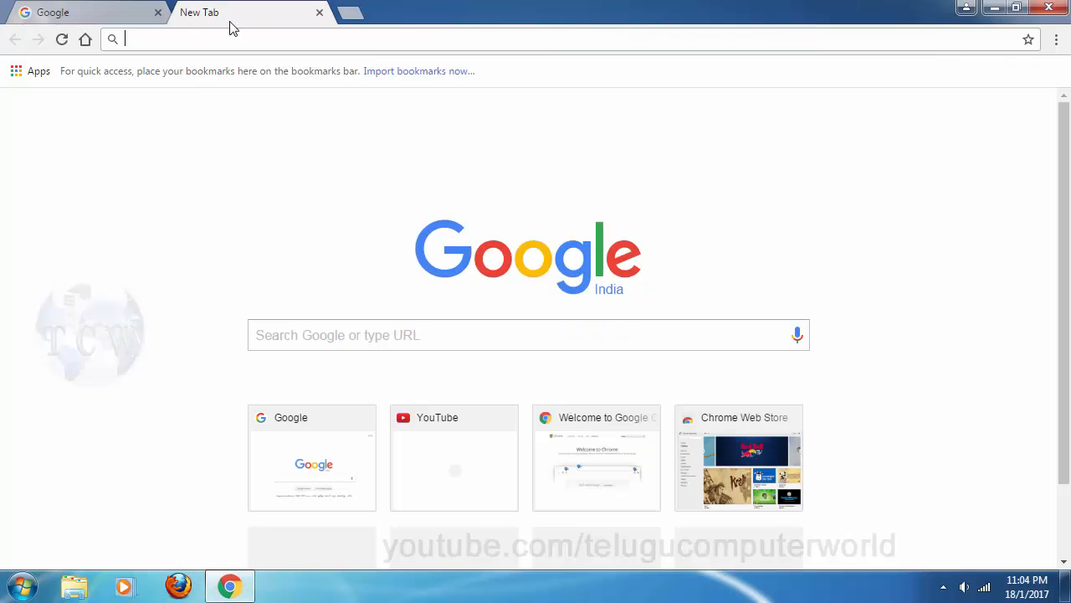
left_click(320, 13)
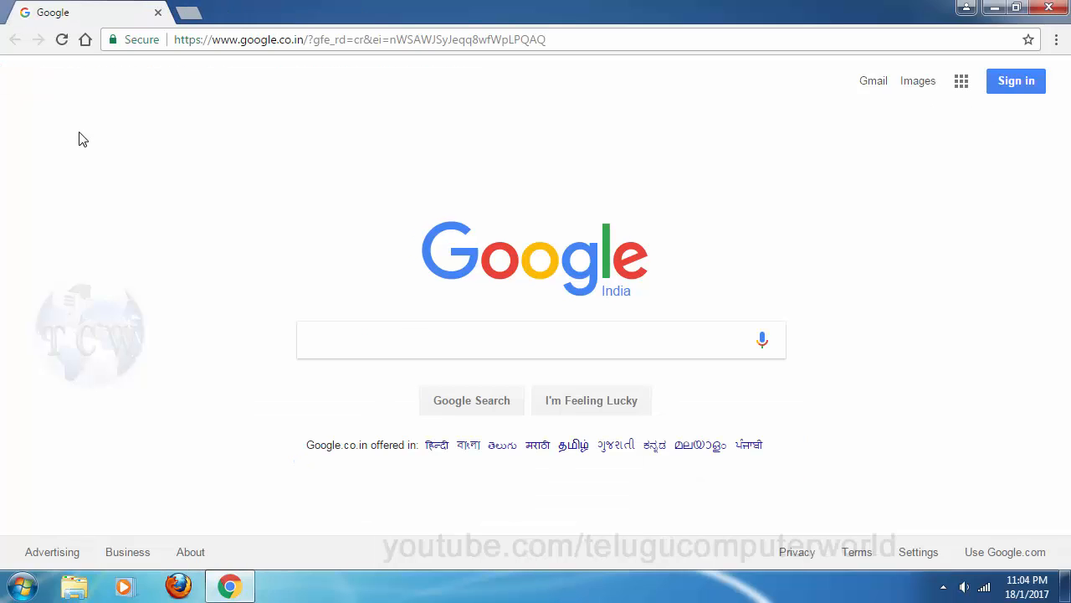
left_click(87, 40)
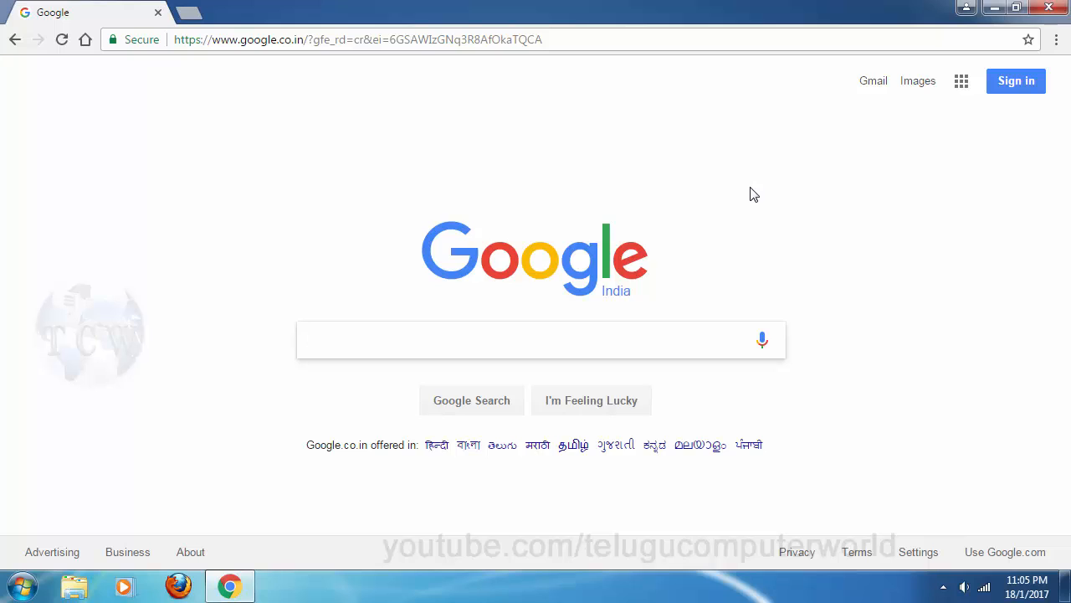
type("mysql")
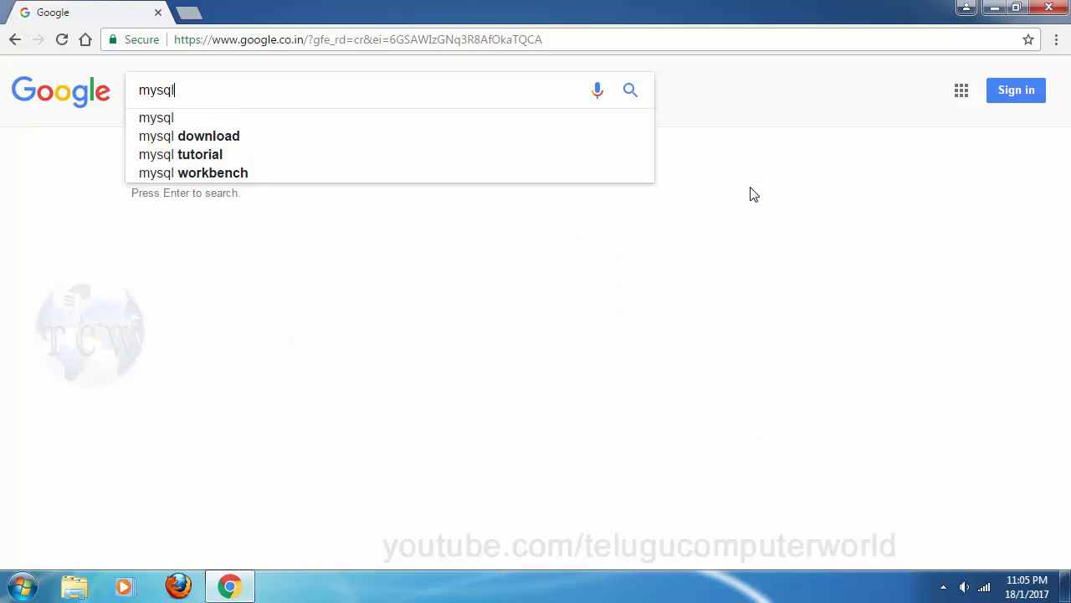
key("Return")
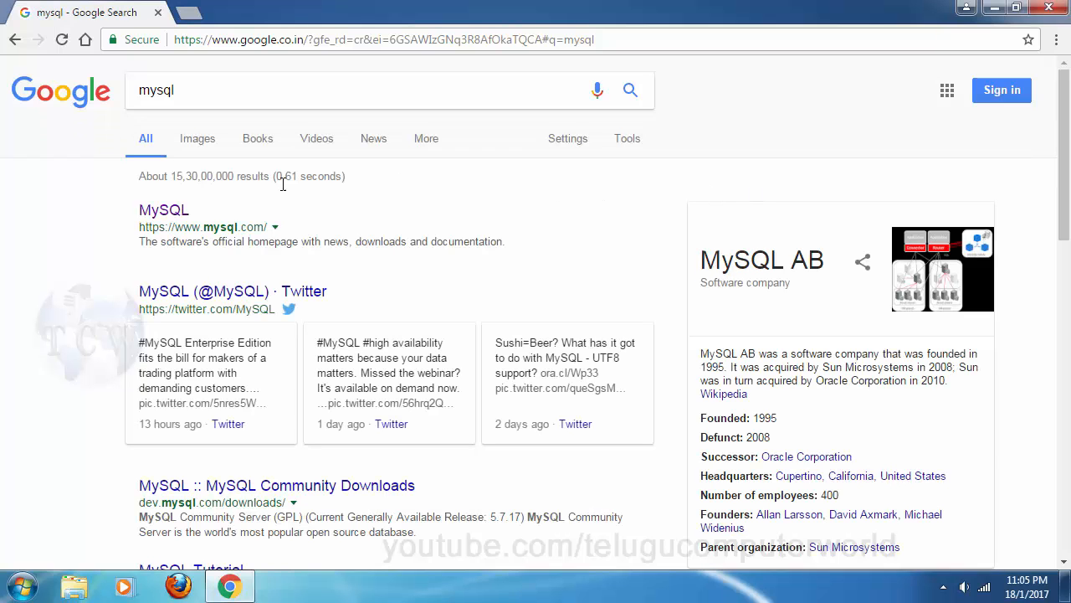
left_click(163, 209)
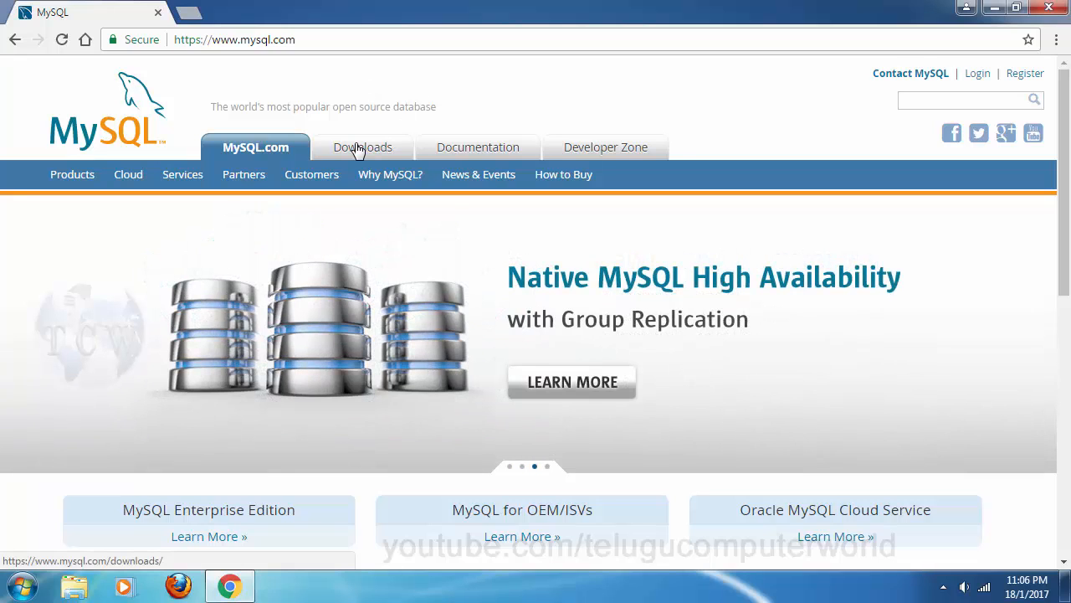
Step: Go to the MySQL Downloads page and scroll through its edition listings
left_click(356, 149)
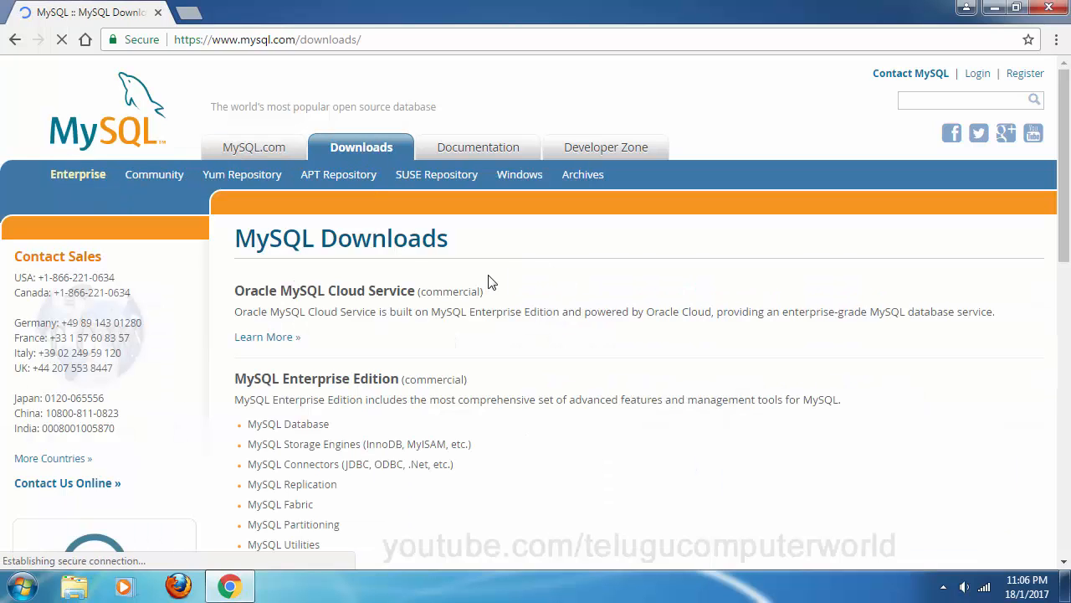
scroll(492, 283, "down", 2)
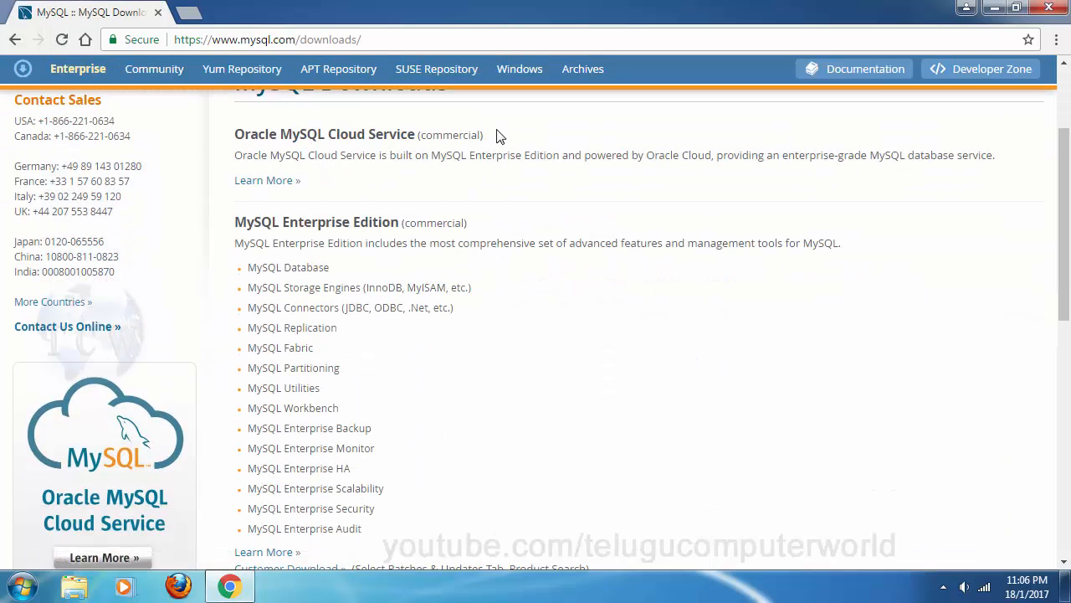
scroll(426, 335, "down", 3)
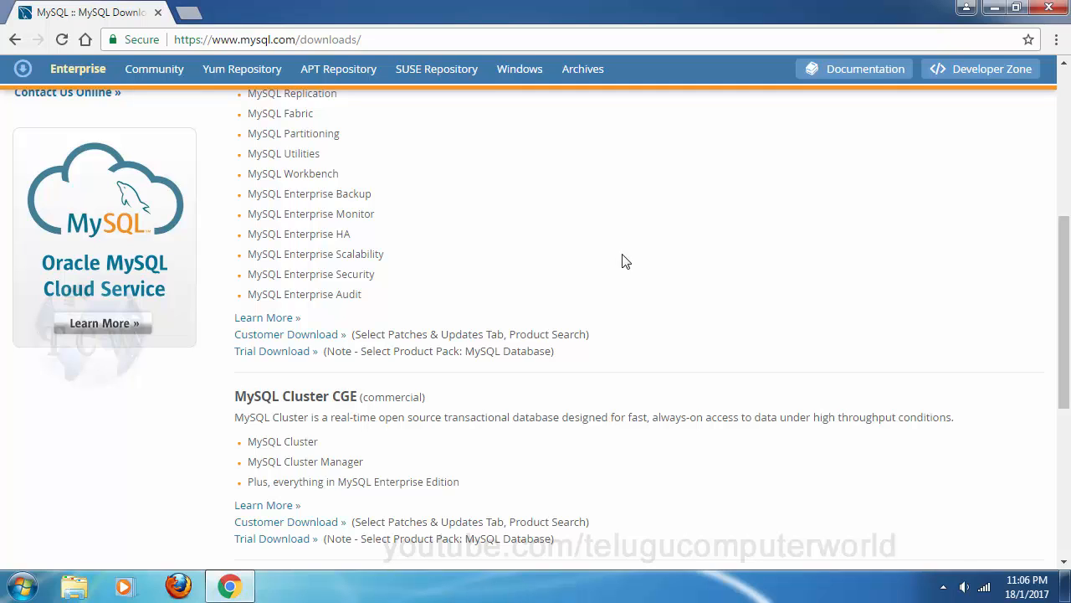
scroll(633, 333, "up", 1)
scroll(634, 302, "up", 1)
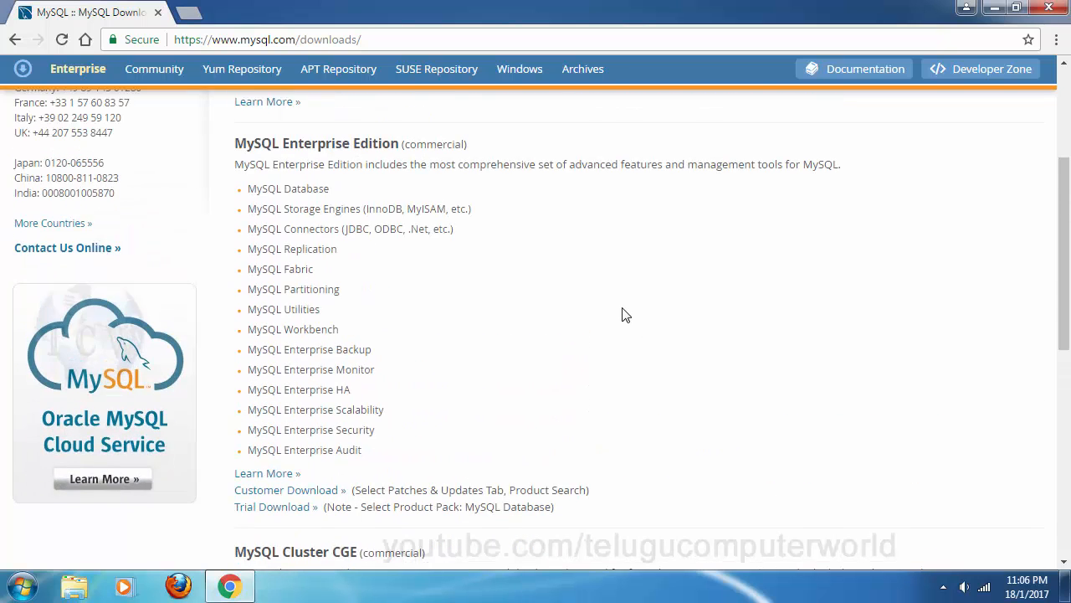
scroll(625, 313, "up", 2)
Step: Find and highlight the MySQL Community Edition (GPL) section text
scroll(625, 313, "down", 5)
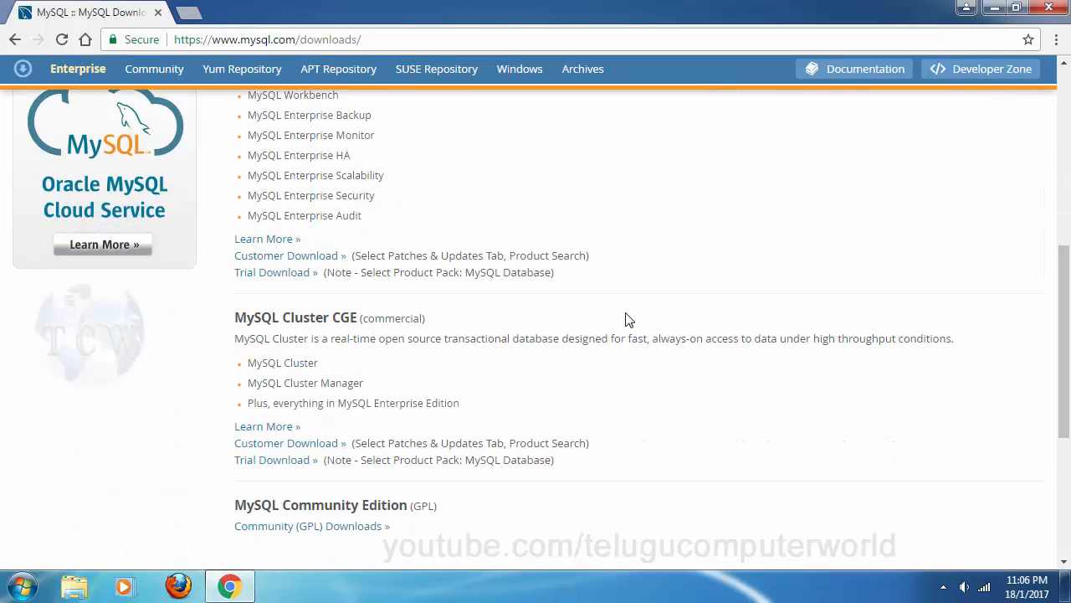
scroll(628, 325, "down", 3)
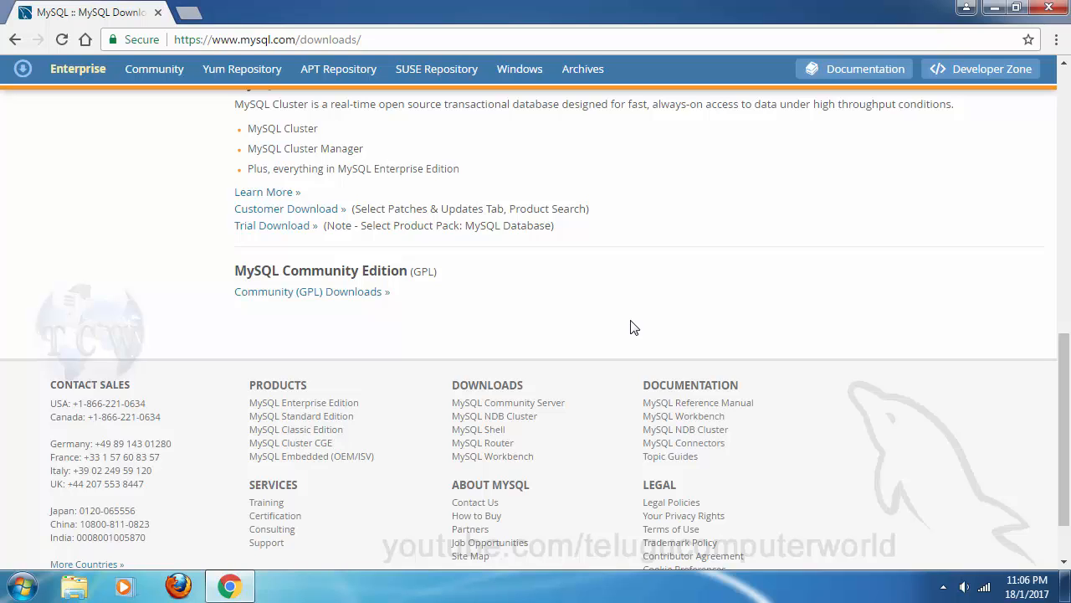
scroll(633, 326, "up", 8)
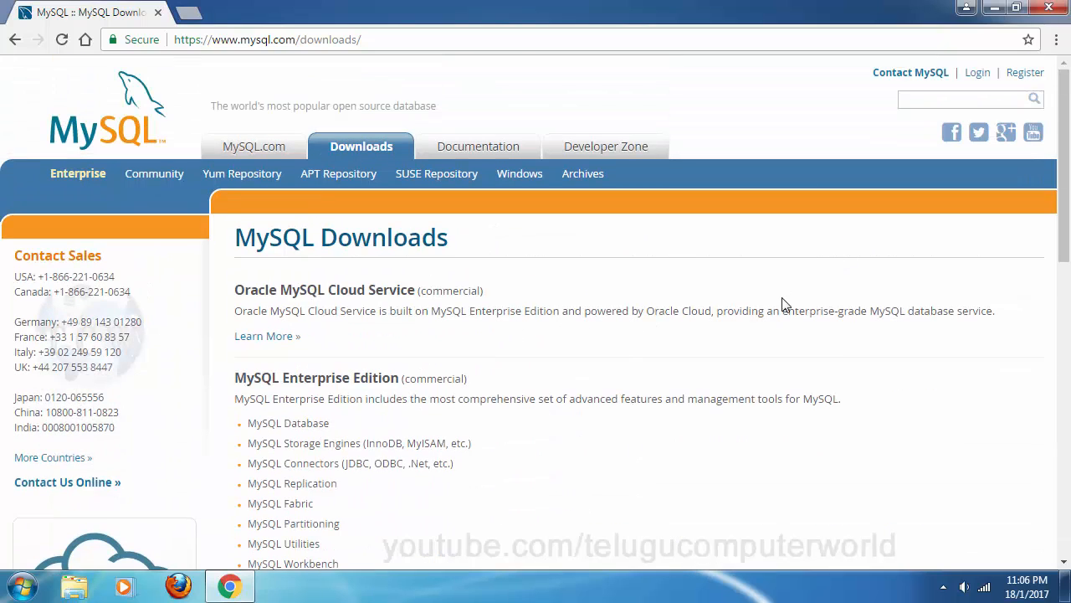
scroll(870, 308, "down", 5)
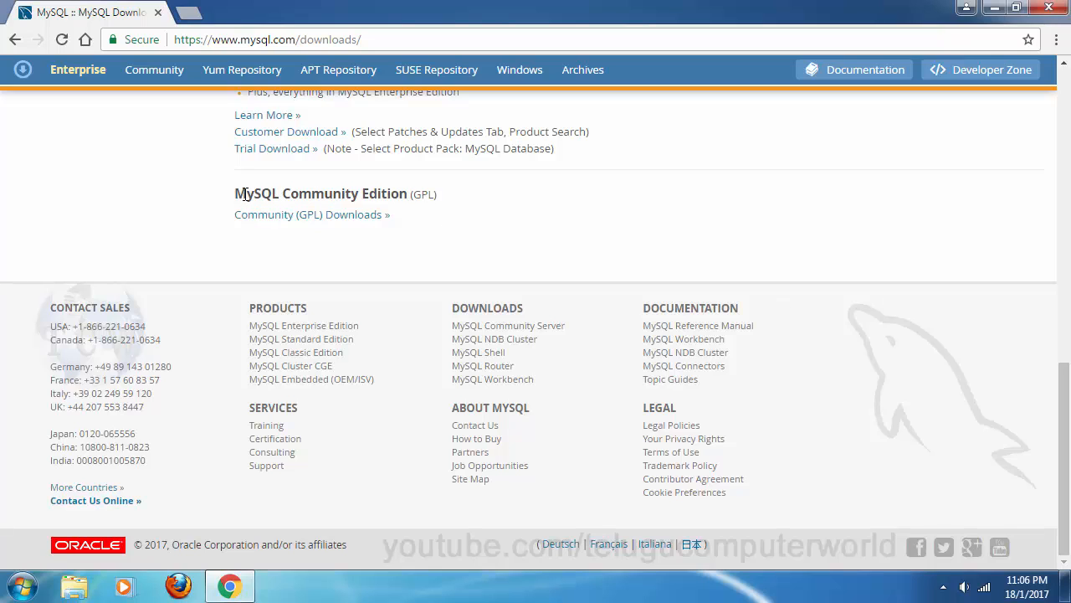
left_click_drag(225, 195, 472, 210)
left_click(474, 207)
scroll(393, 323, "up", 2)
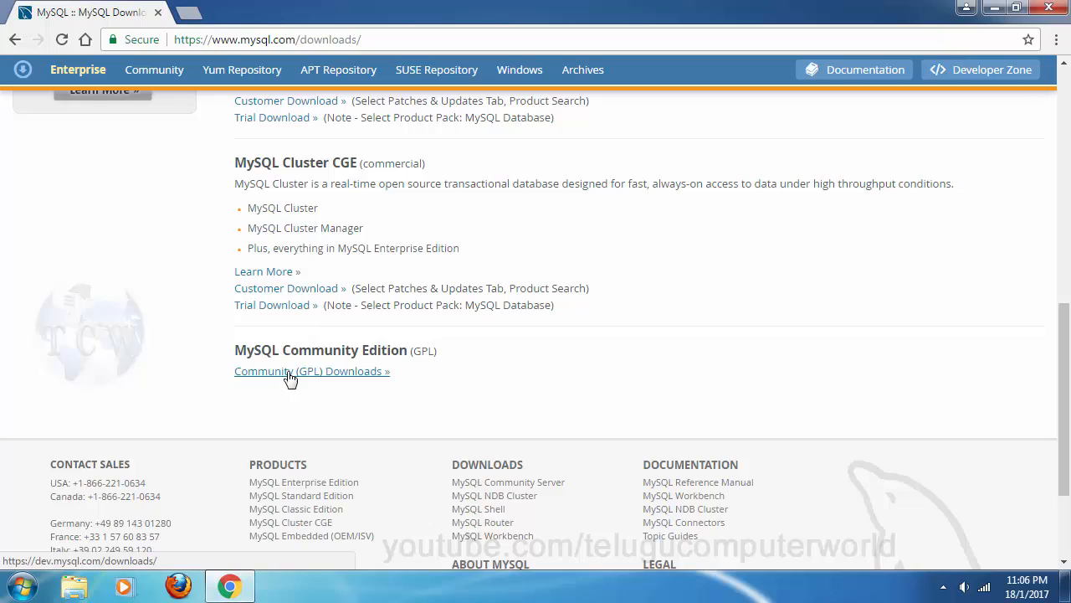
Step: Open Community (GPL) Downloads and browse its product list, including Community Server 5.7.17
left_click(306, 378)
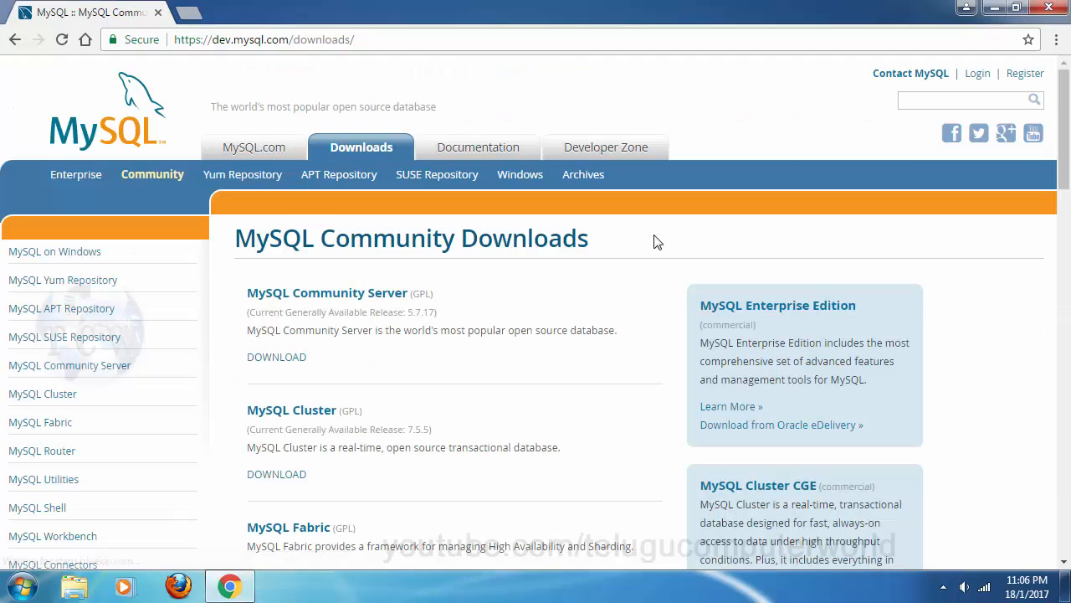
scroll(648, 237, "down", 1)
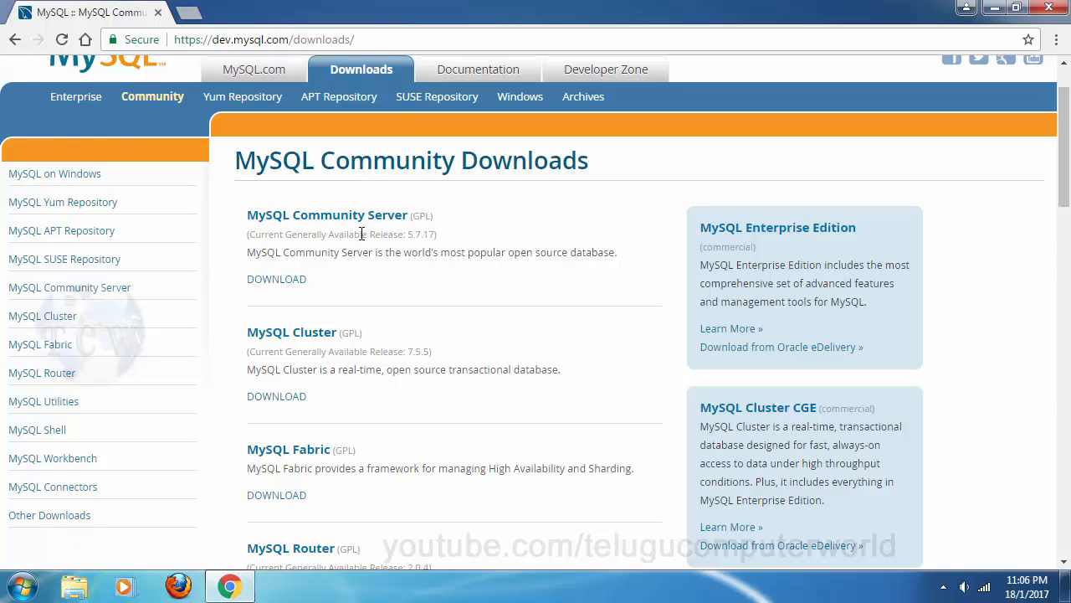
scroll(457, 306, "down", 6)
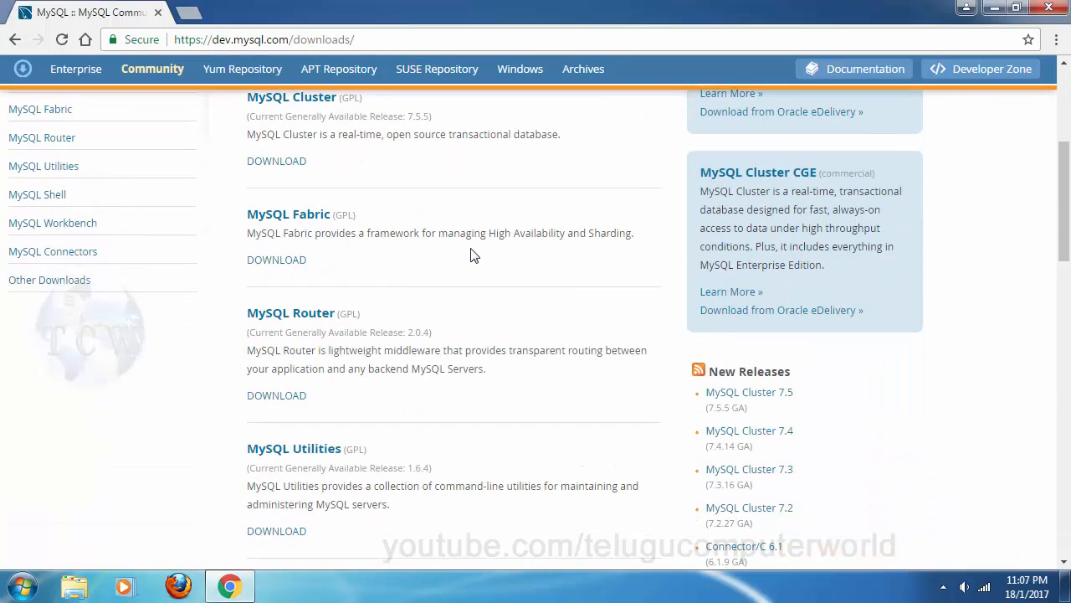
scroll(471, 253, "down", 8)
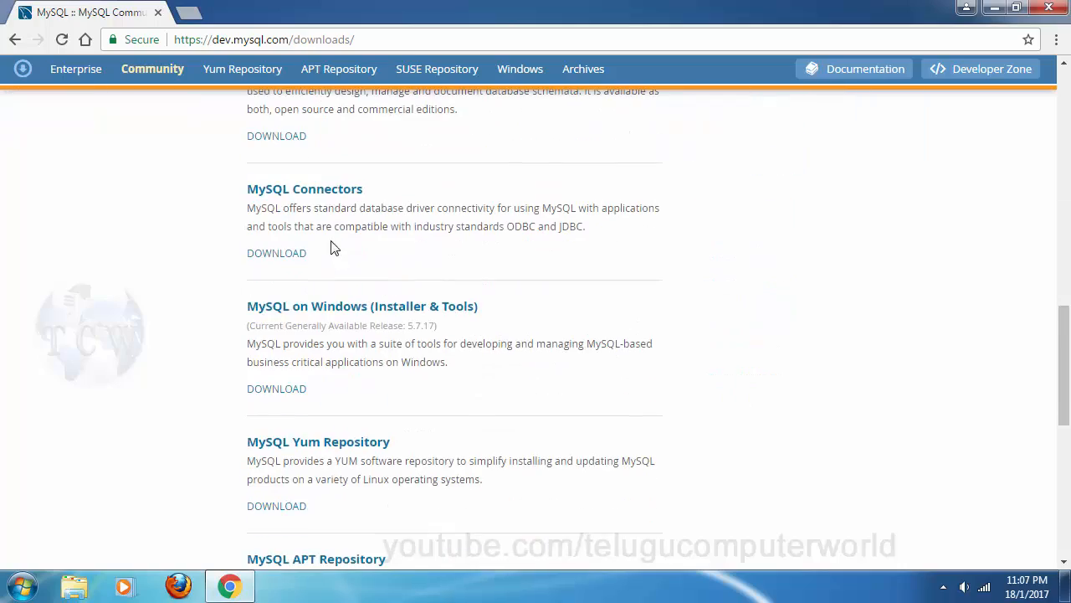
scroll(566, 346, "up", 15)
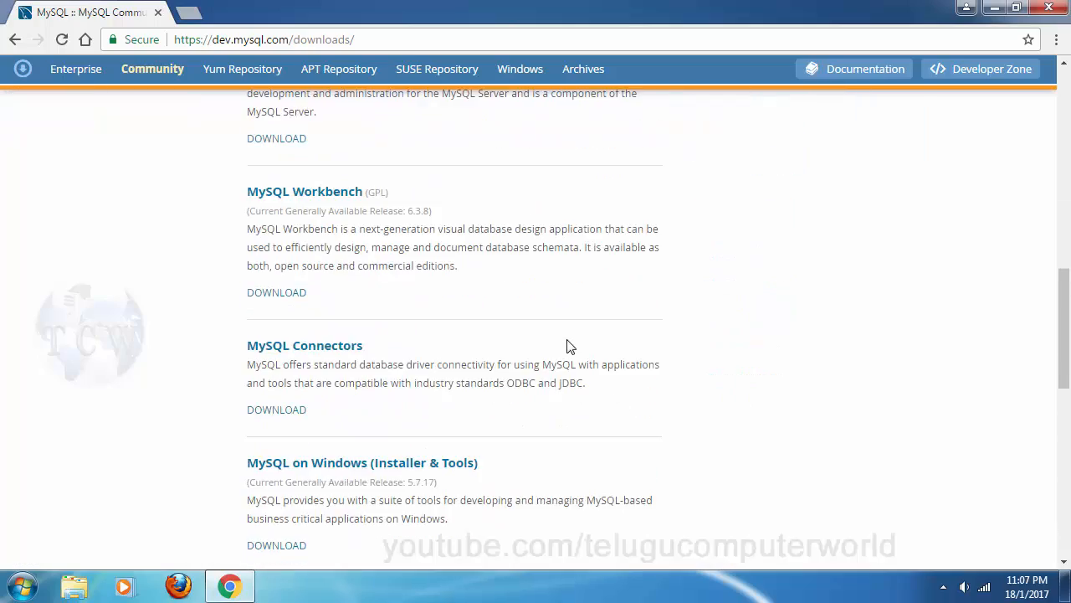
scroll(567, 347, "up", 1)
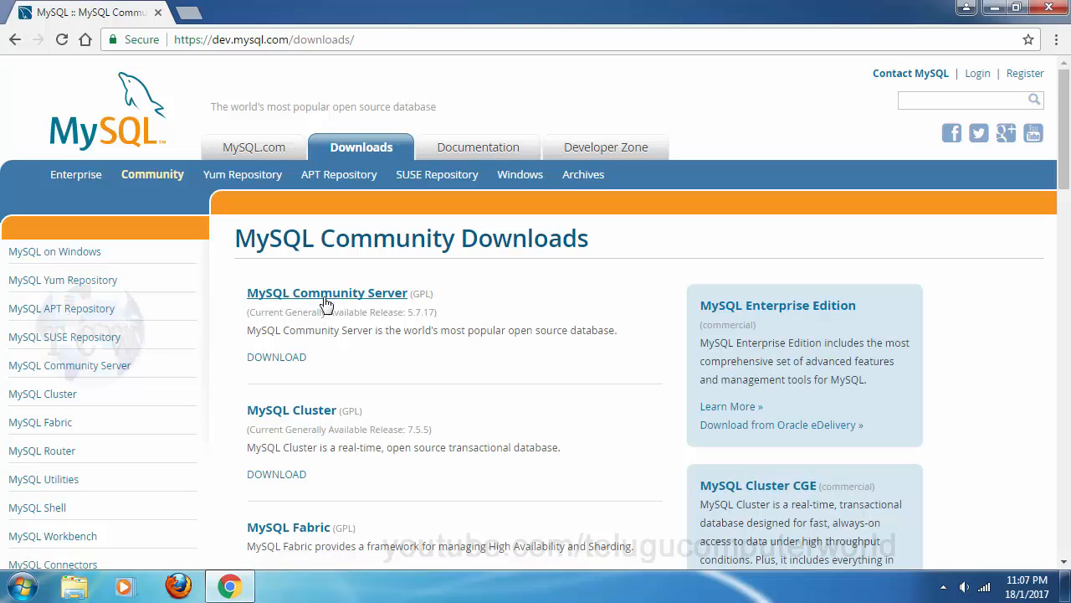
Step: Open the MySQL Community Server download page and scroll through it
left_click(282, 357)
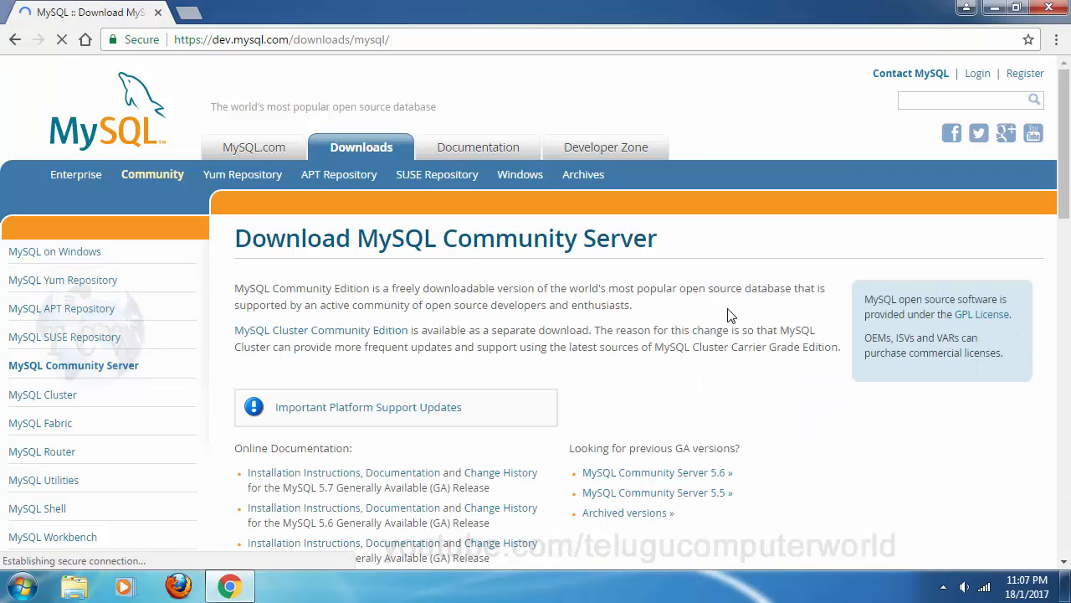
scroll(707, 297, "down", 7)
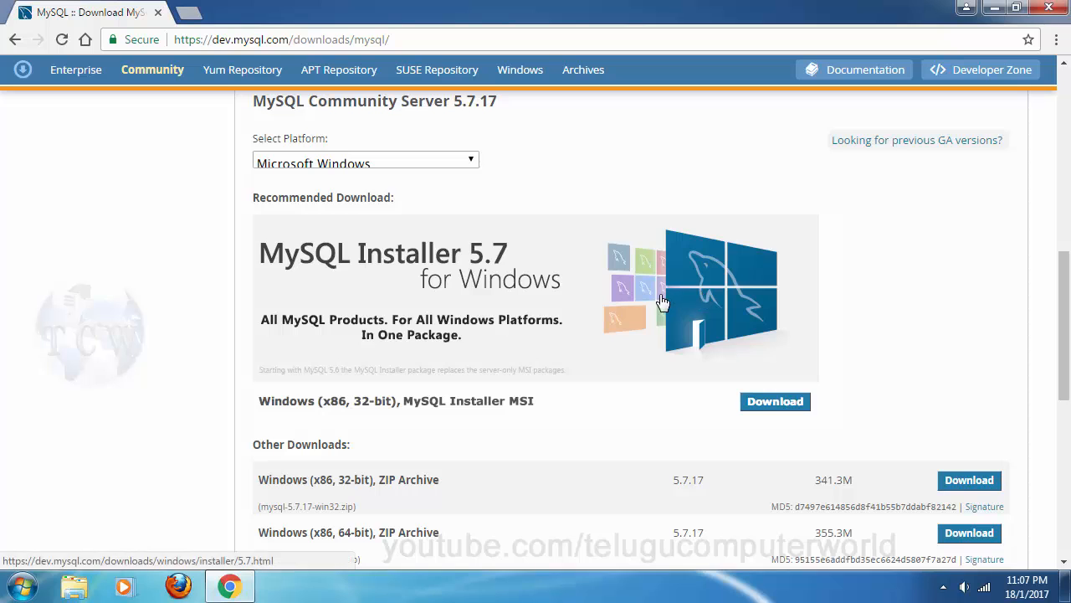
scroll(538, 294, "down", 4)
scroll(809, 299, "up", 1)
scroll(809, 299, "up", 5)
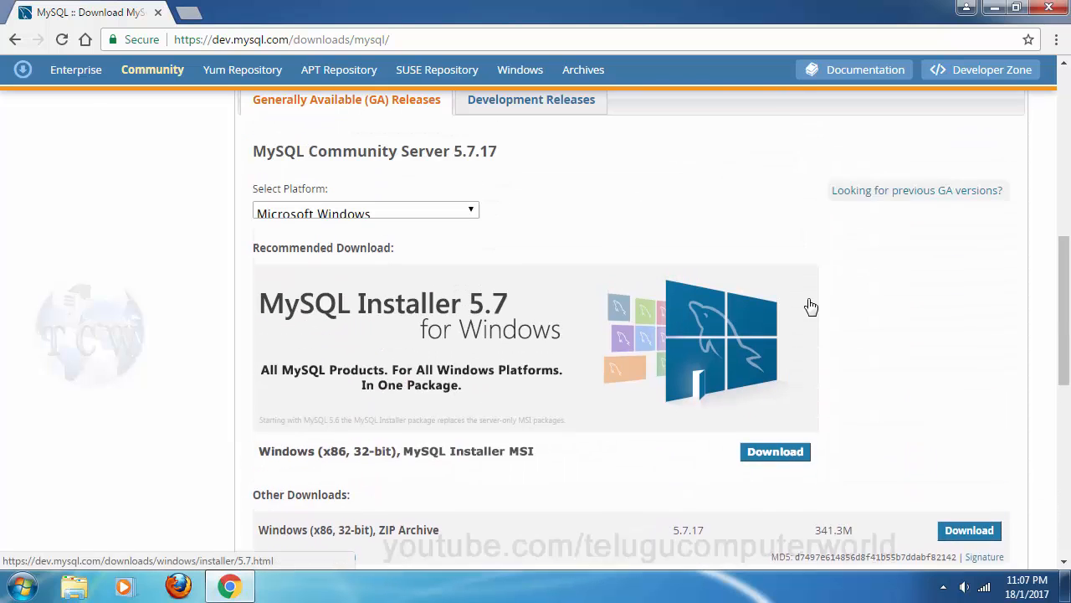
scroll(410, 231, "down", 3)
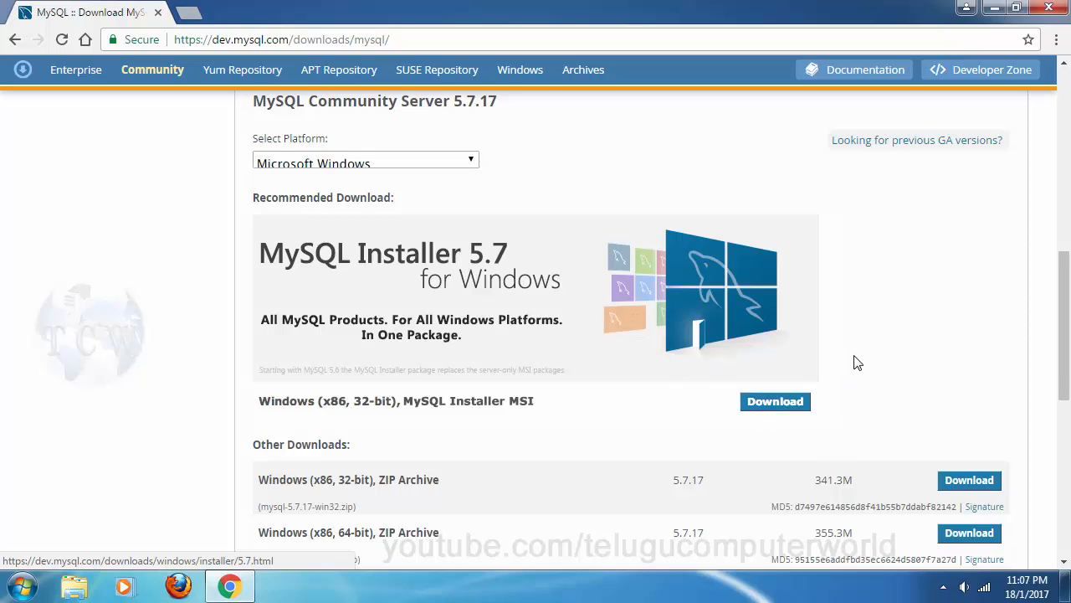
scroll(856, 363, "up", 1)
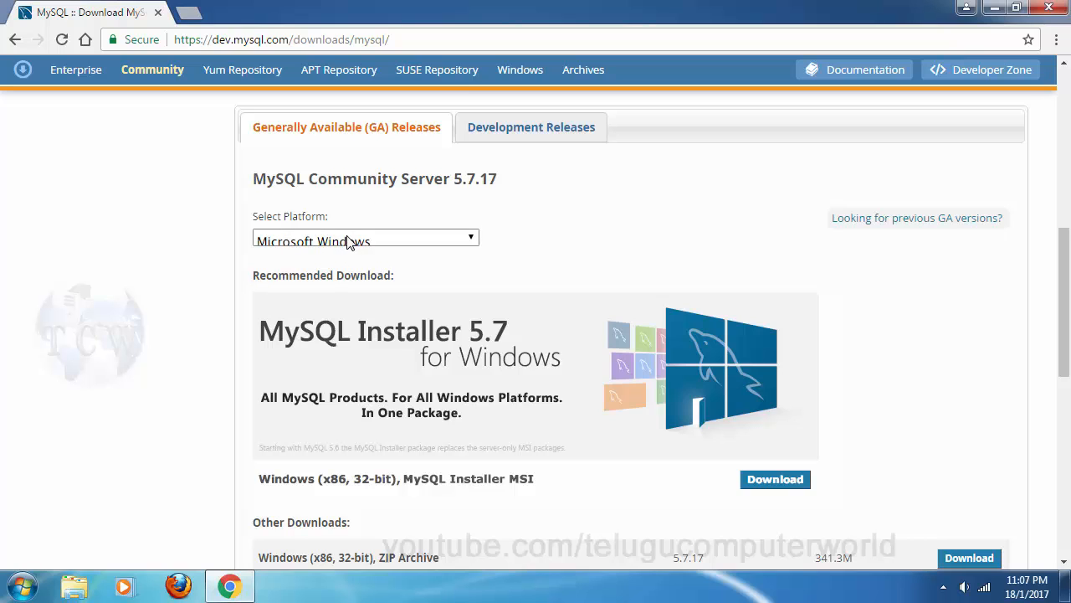
Step: Keep Microsoft Windows as the platform and open the MySQL Installer MSI download page
left_click(402, 242)
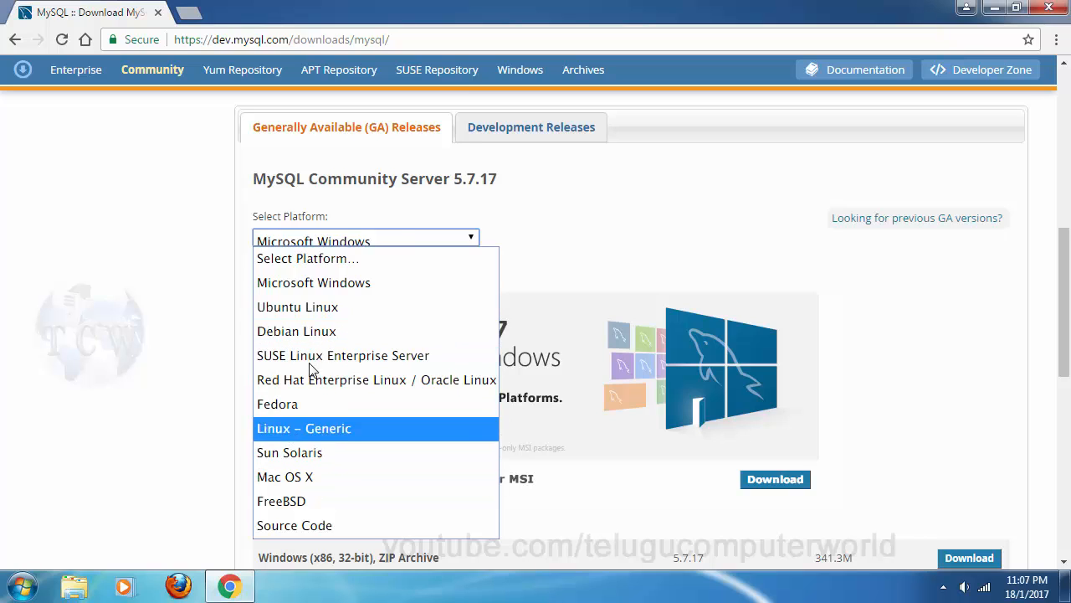
left_click(354, 285)
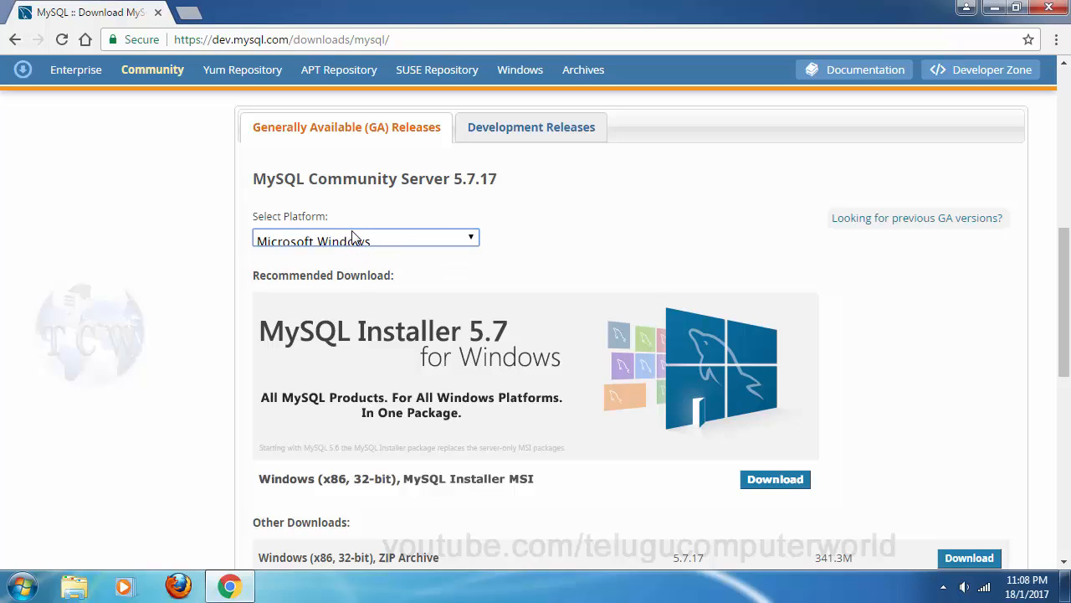
left_click(758, 485)
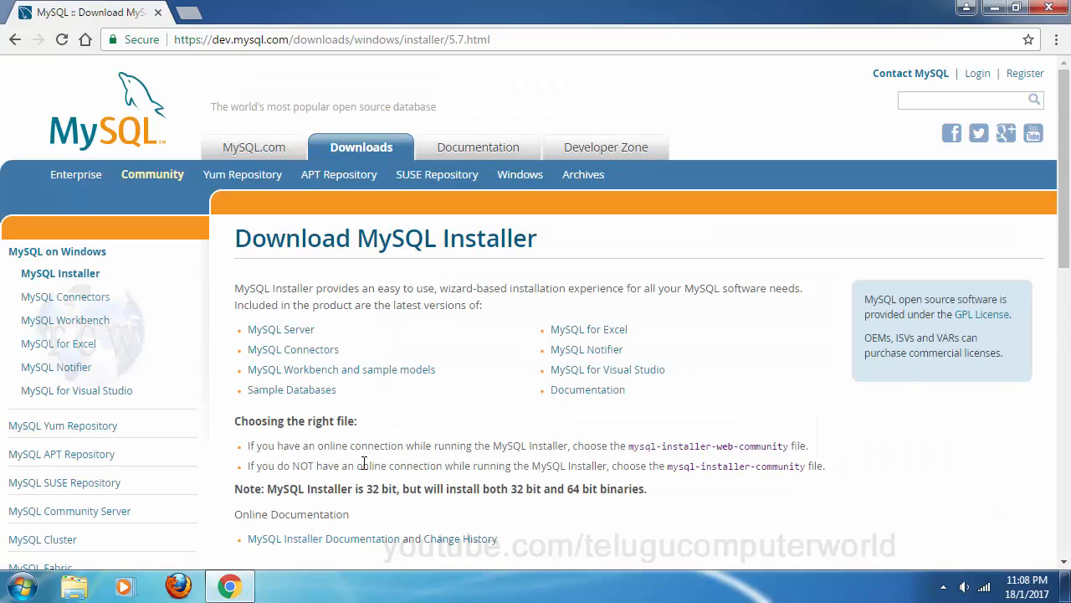
Step: Scroll down to the GA Releases table listing the 1.7M web and 386.6M full MSI installers
scroll(722, 336, "down", 3)
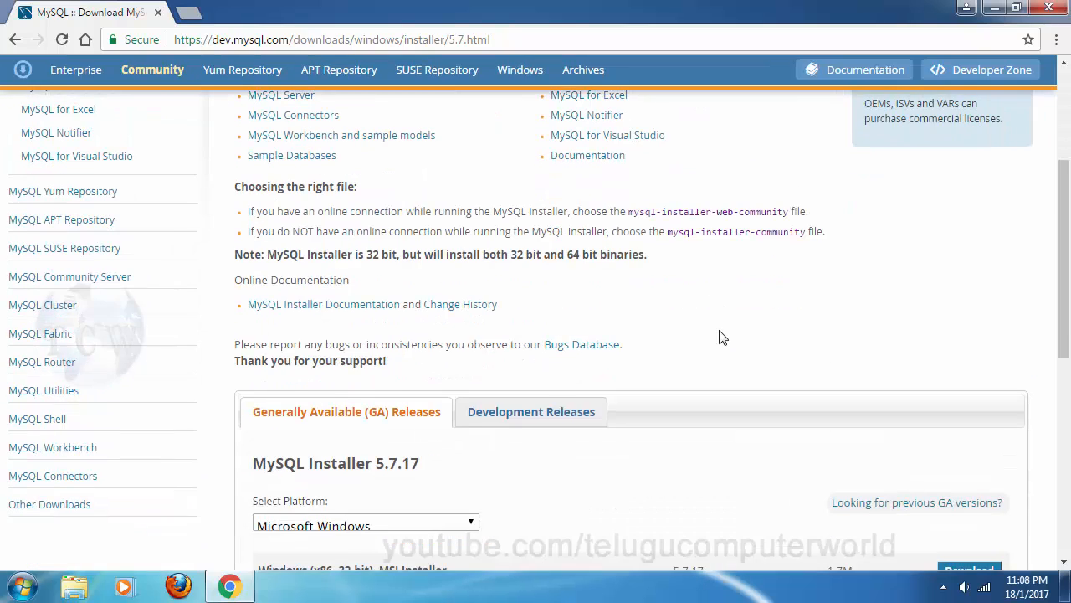
scroll(722, 336, "down", 3)
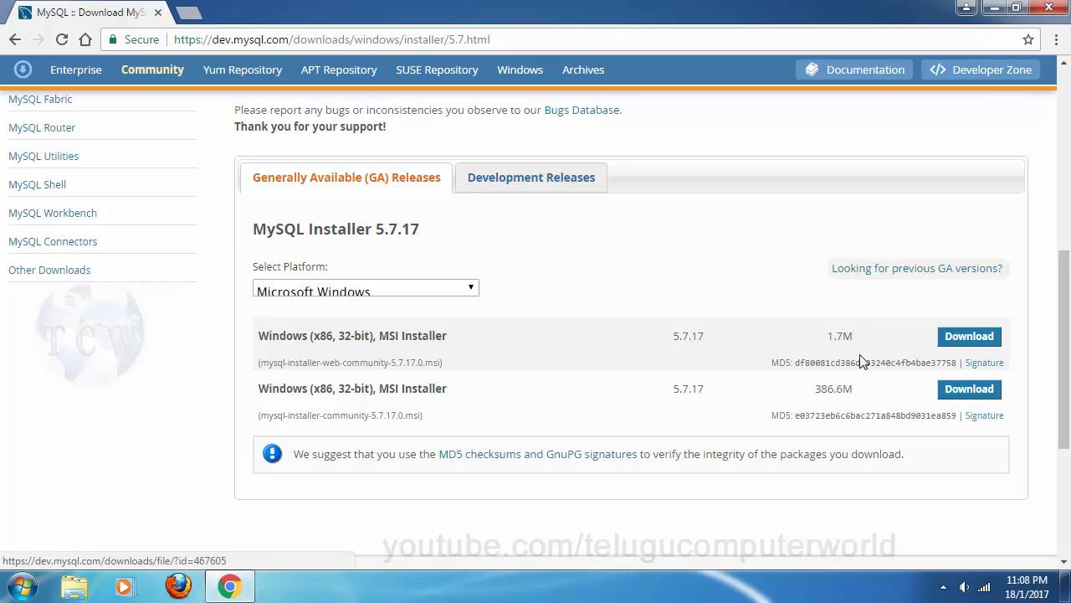
Step: Download the 386.6M full MSI installer, skipping login with 'No thanks, just start my download.'
left_click(951, 397)
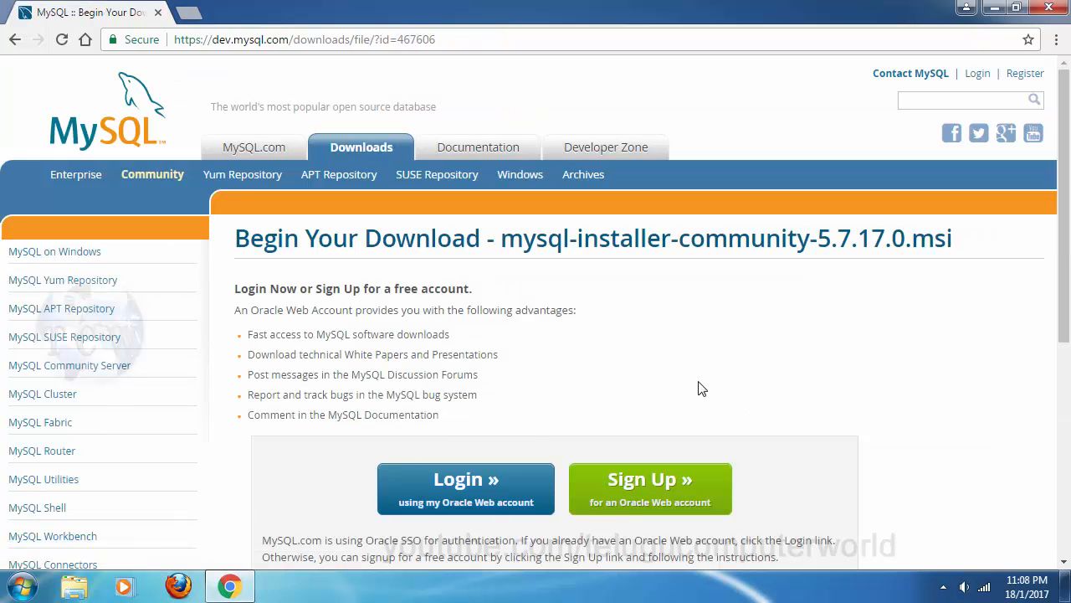
scroll(879, 339, "down", 4)
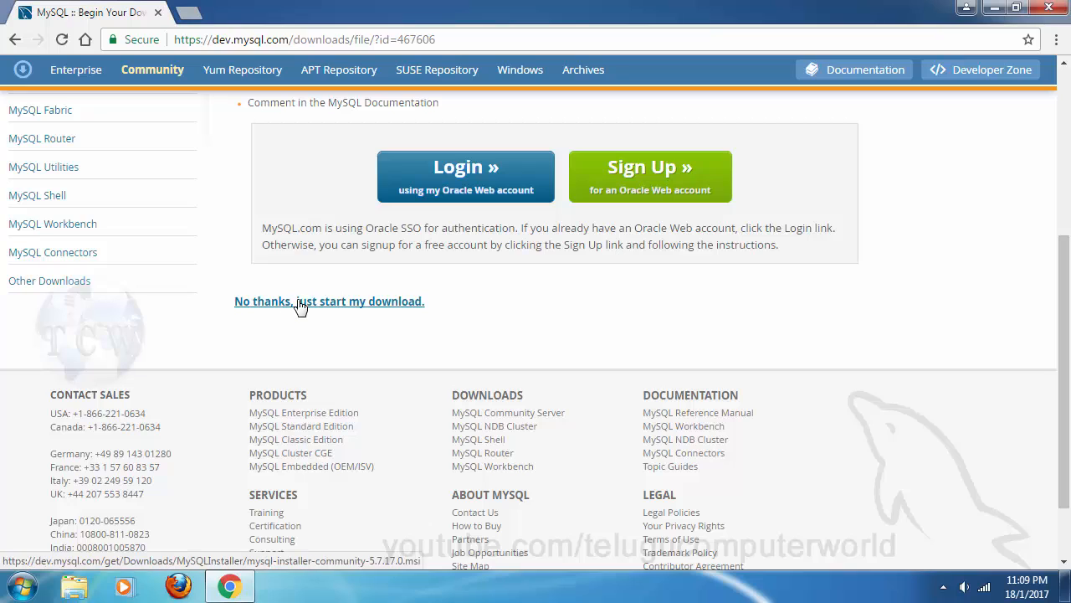
left_click(374, 305)
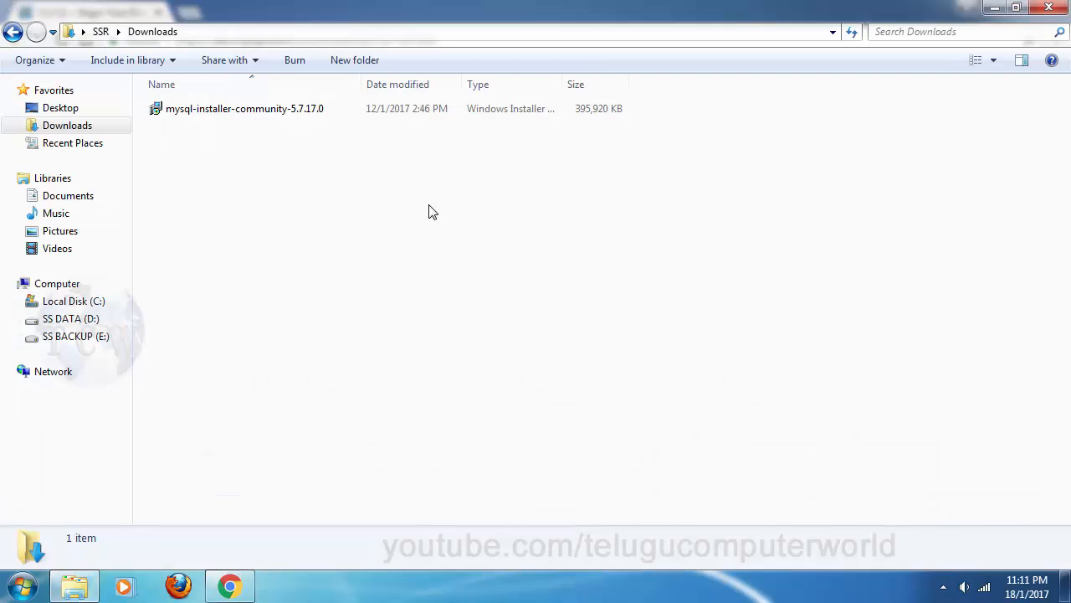
Step: Run mysql-installer-community-5.7.17.0 from Downloads, confirm the security warning, and minimize Explorer and Chrome
left_click(189, 116)
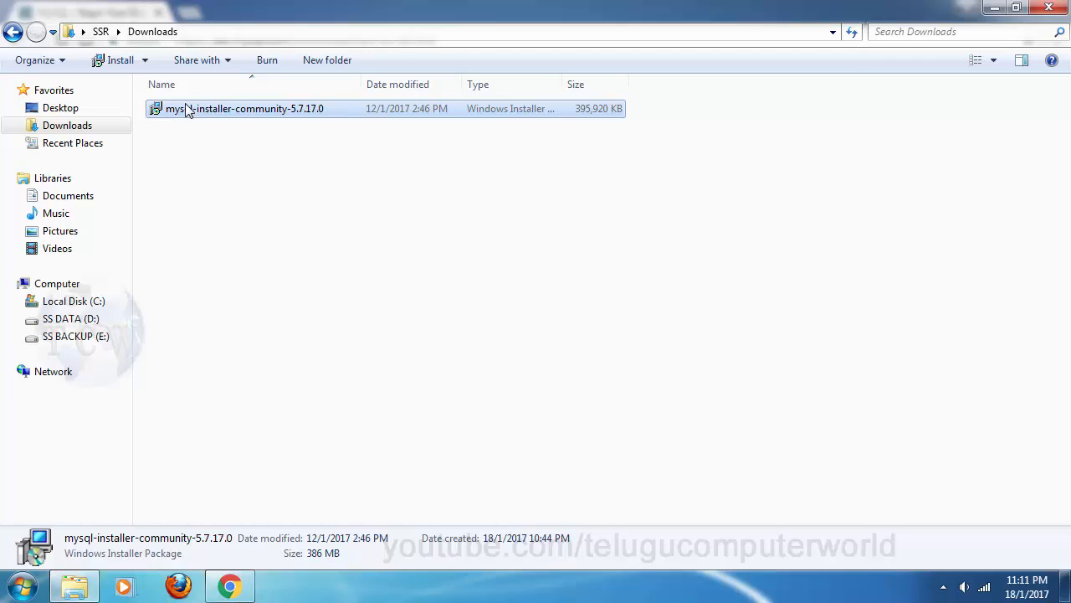
double_click(251, 115)
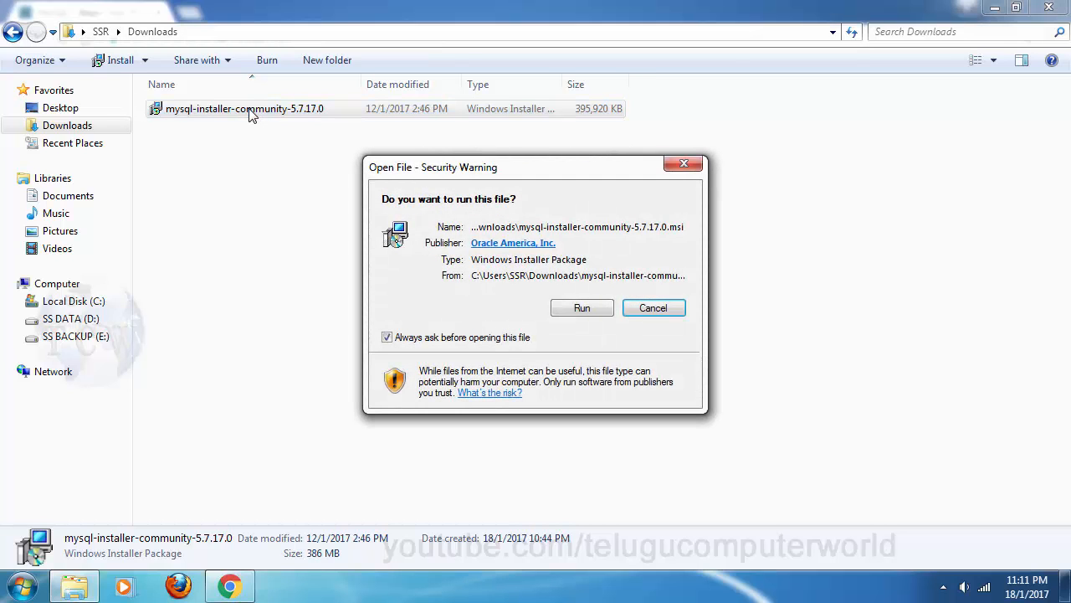
left_click(582, 309)
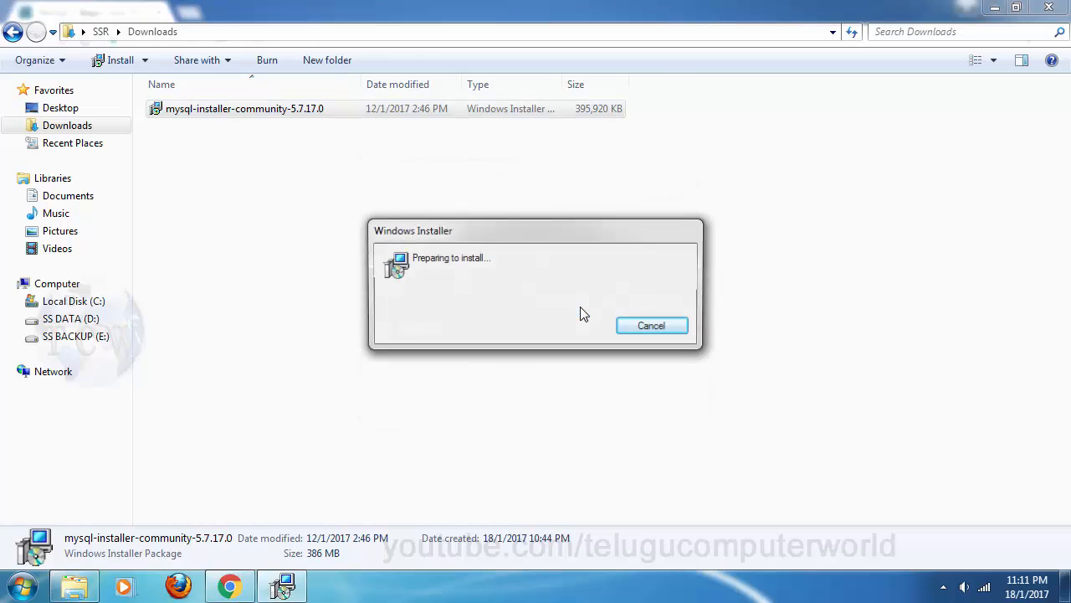
left_click(994, 8)
left_click(994, 7)
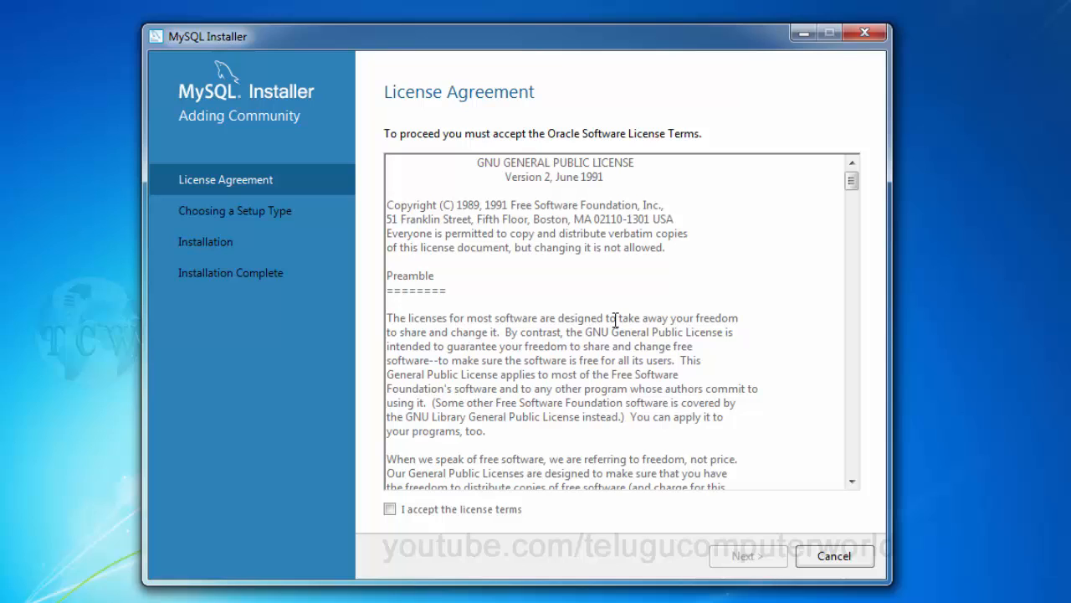
Step: Accept the license terms and continue with the Developer Default setup type
left_click(392, 512)
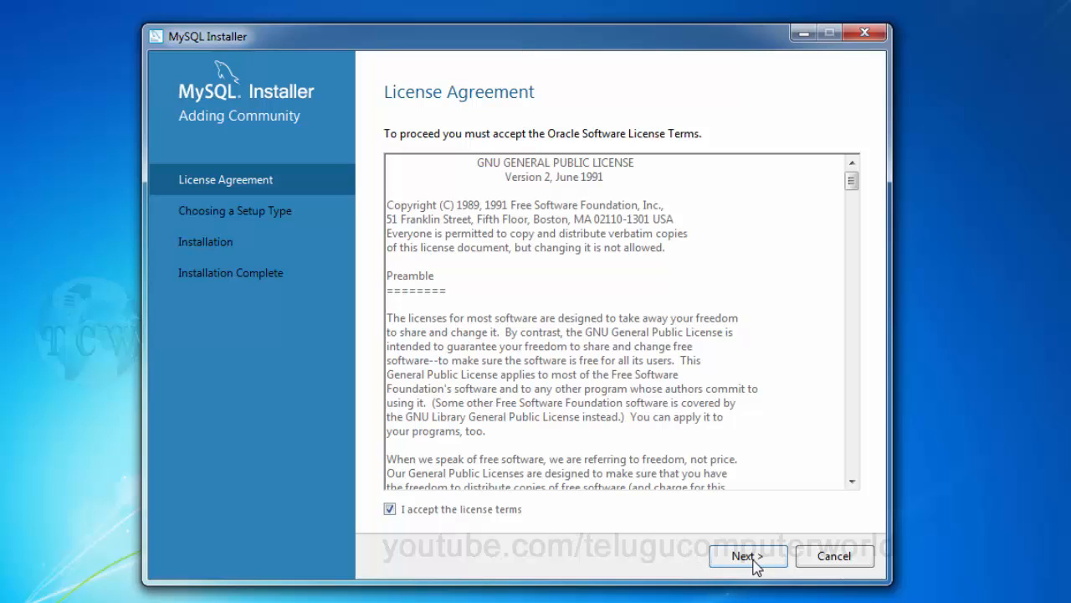
left_click(747, 556)
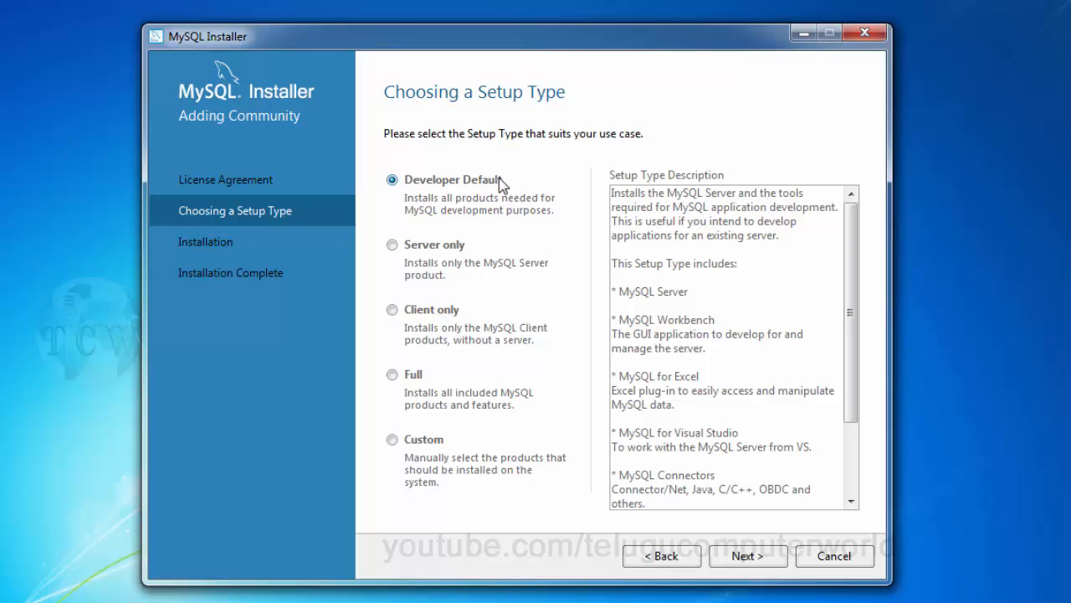
left_click(746, 557)
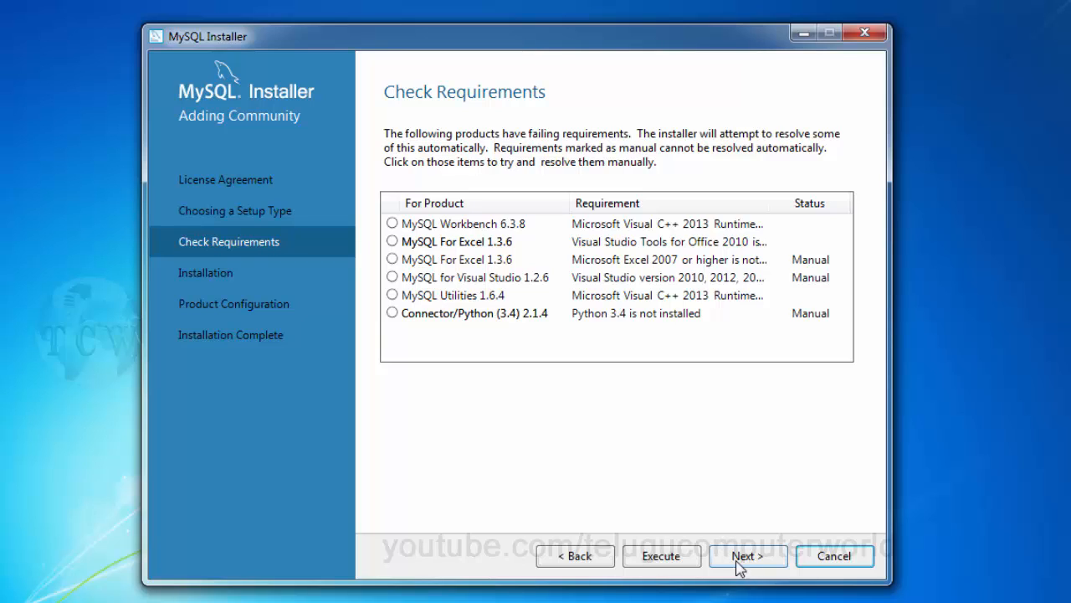
Step: Execute the requirement fixes, agreeing to and installing the Visual C++ 2013 Redistributable (x64)
left_click(661, 556)
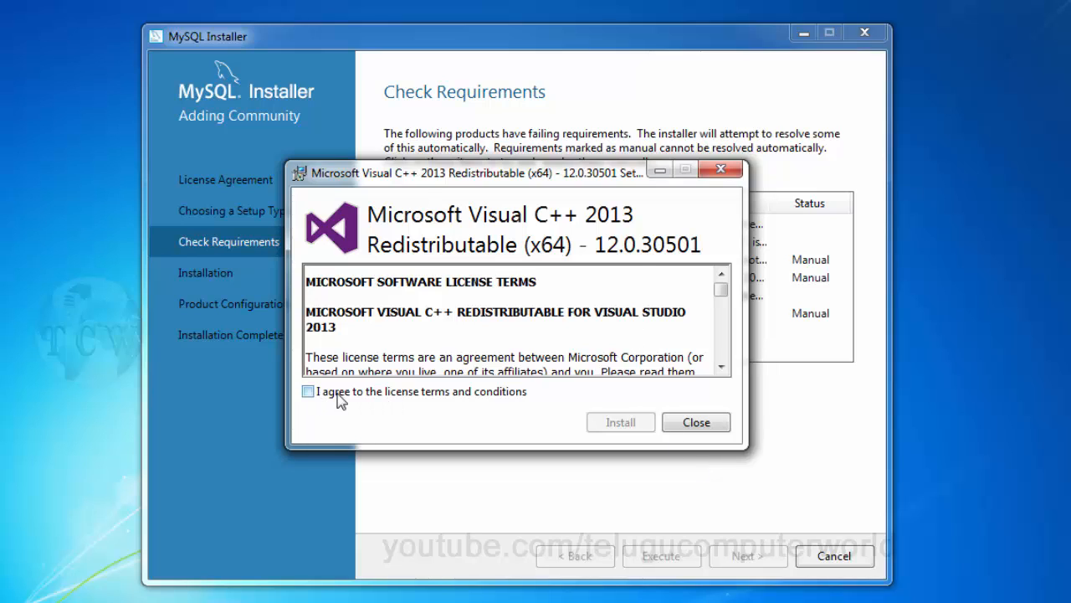
left_click(309, 391)
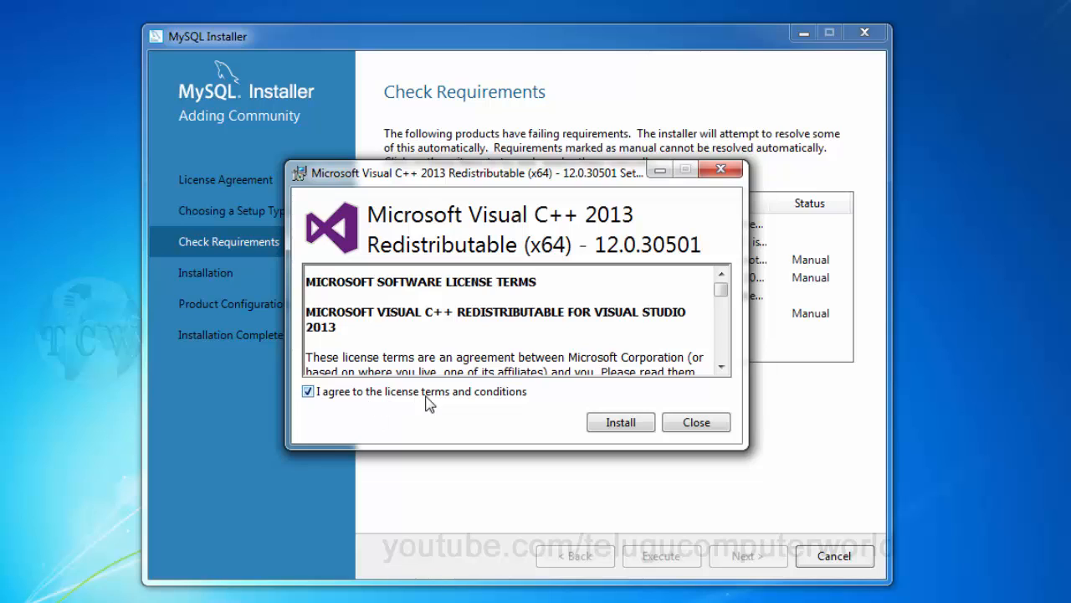
left_click(623, 422)
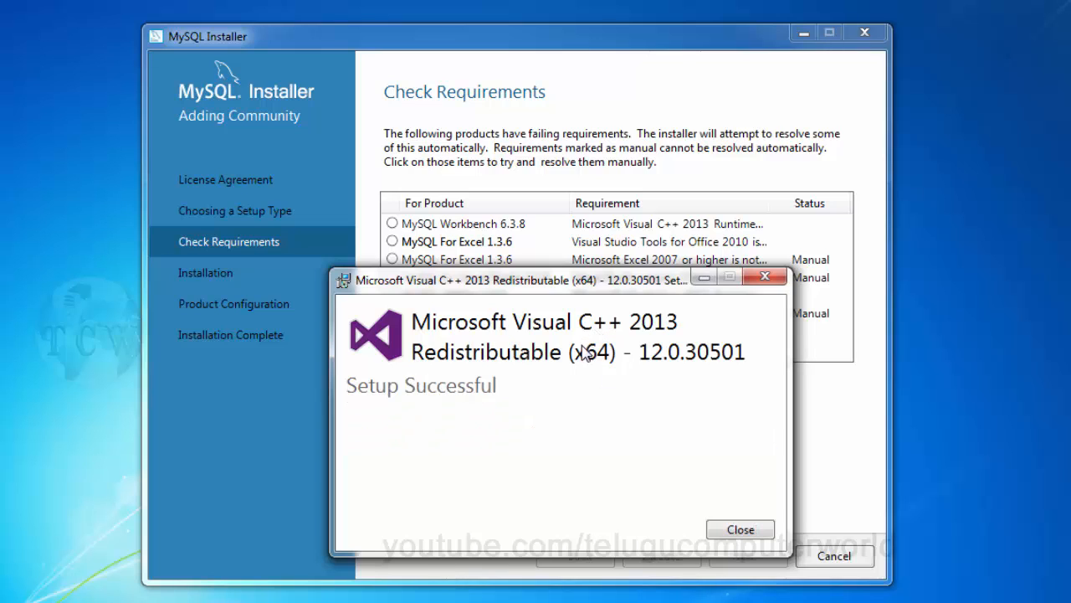
left_click_drag(541, 278, 492, 161)
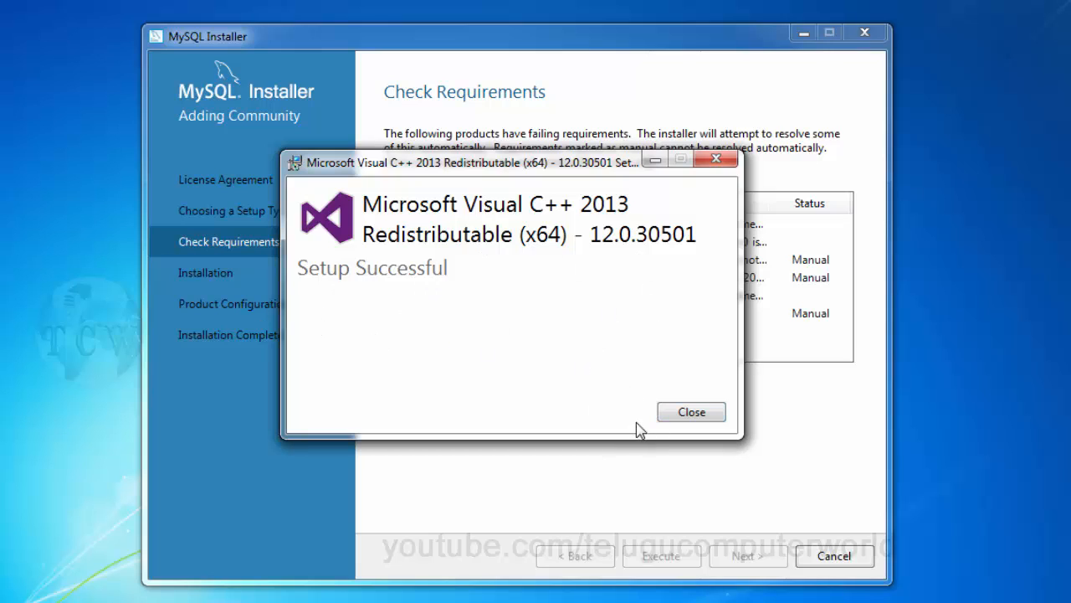
left_click(683, 414)
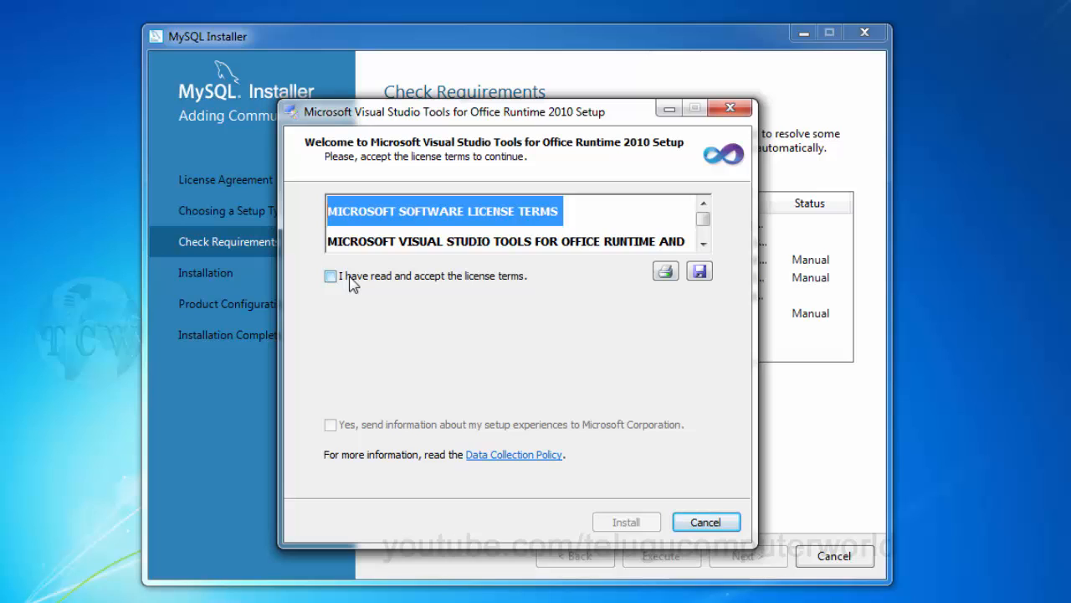
Step: Accept the VSTO Runtime 2010 license and install it, ignoring files-in-use prompts, through to Finish
left_click(393, 280)
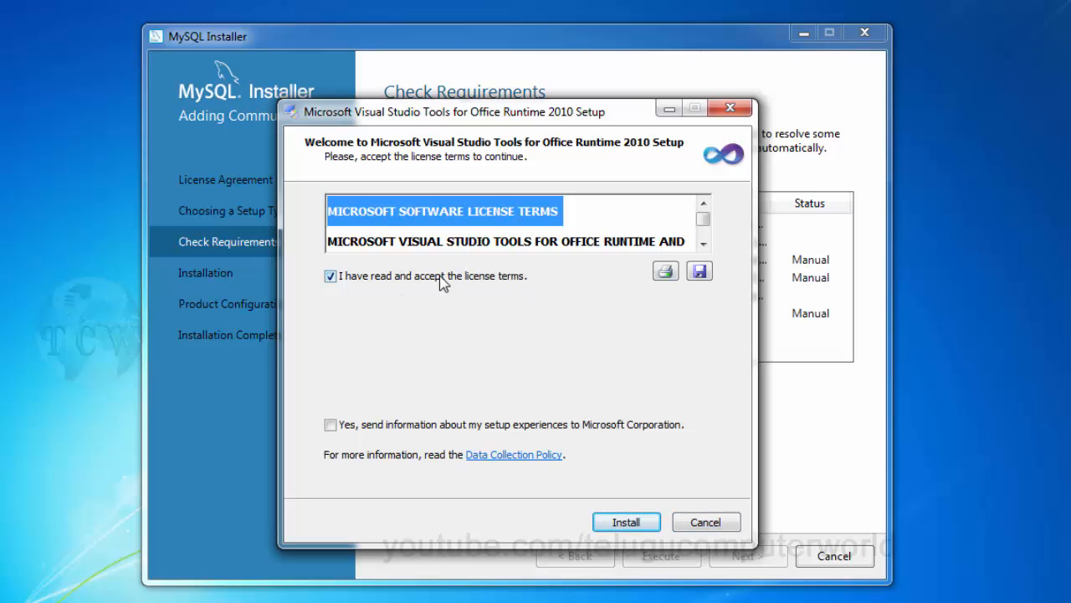
left_click(625, 522)
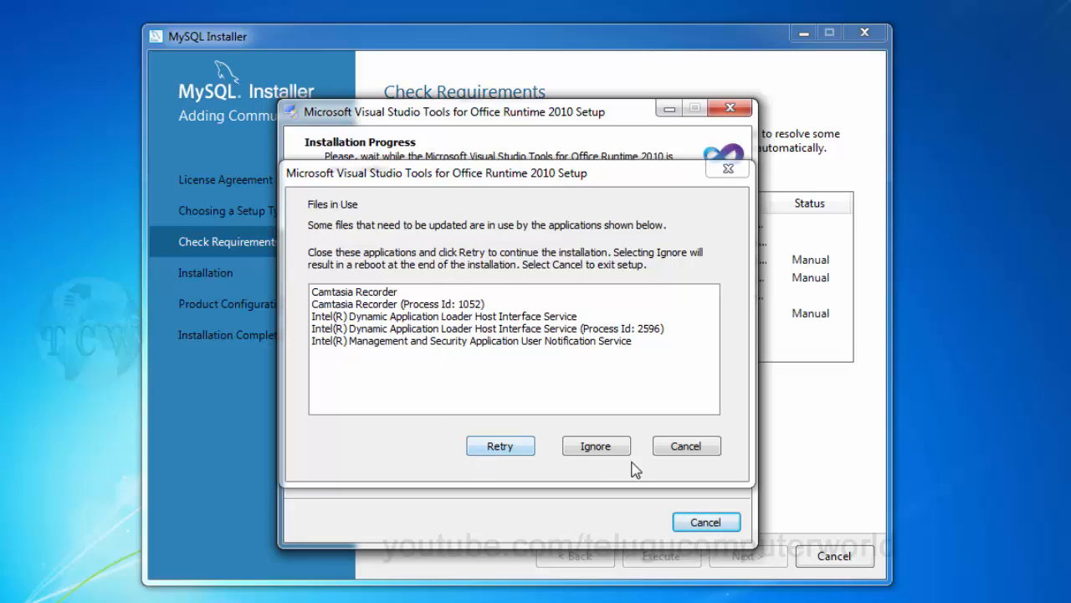
left_click(602, 450)
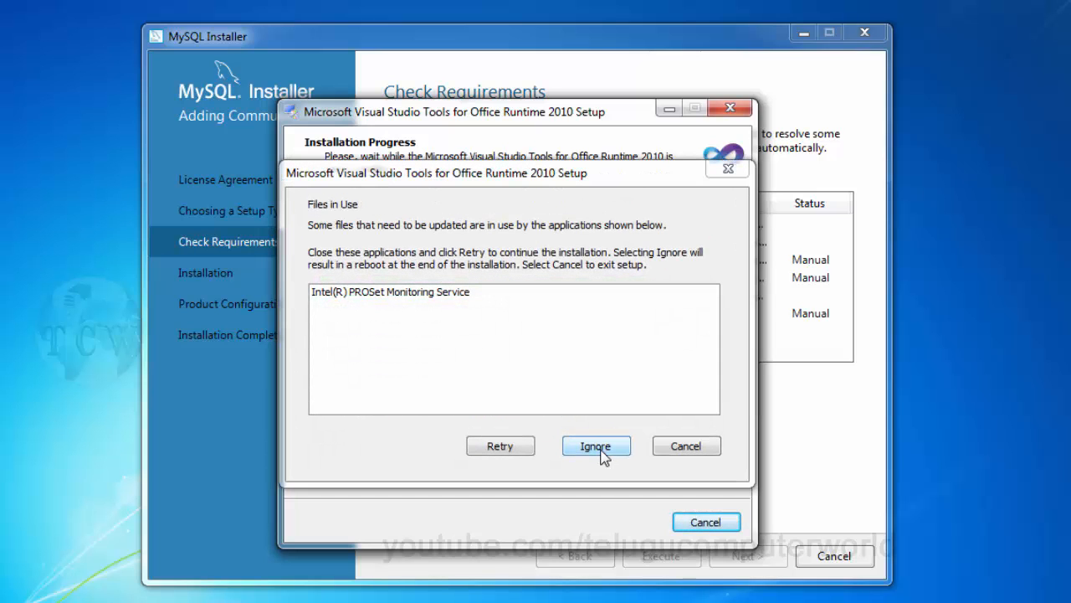
left_click(512, 450)
left_click(581, 449)
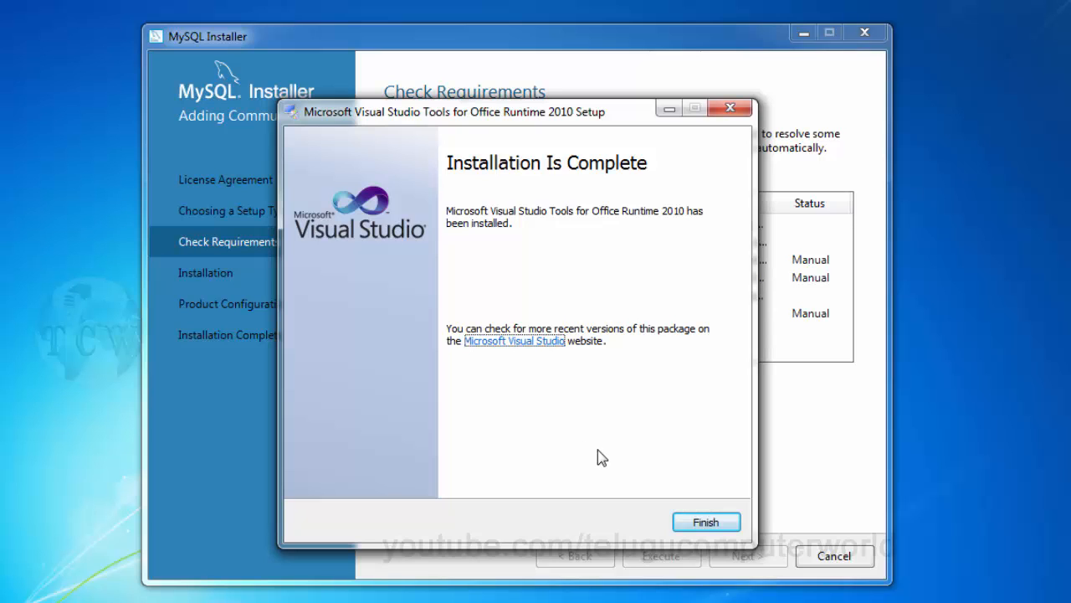
left_click(692, 520)
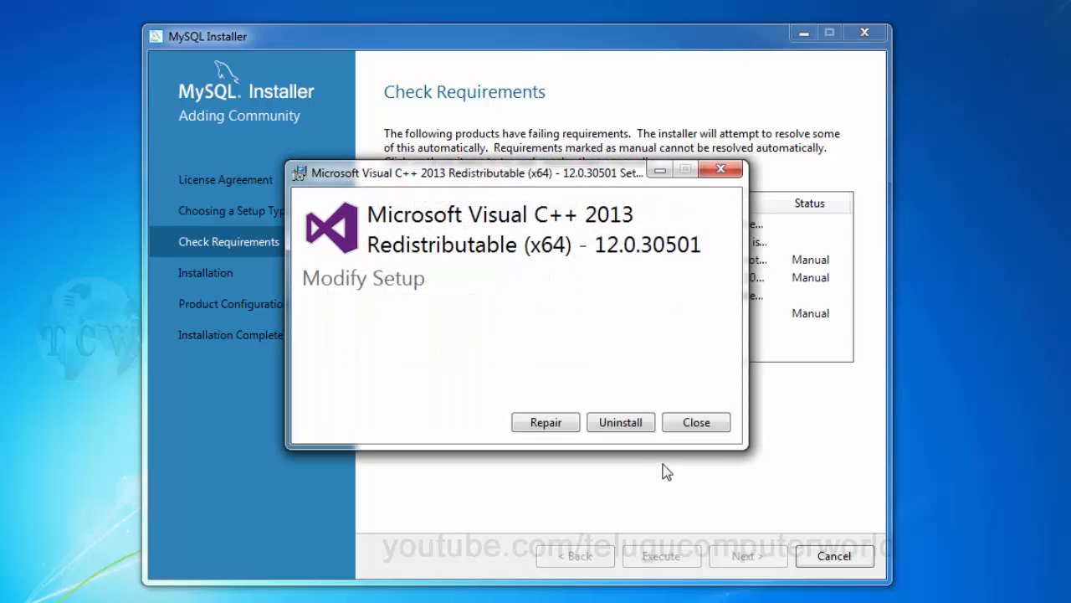
Step: Cancel the Visual C++ 2013 Redistributable (x64) Modify Setup dialog to return to Check Requirements
left_click(705, 427)
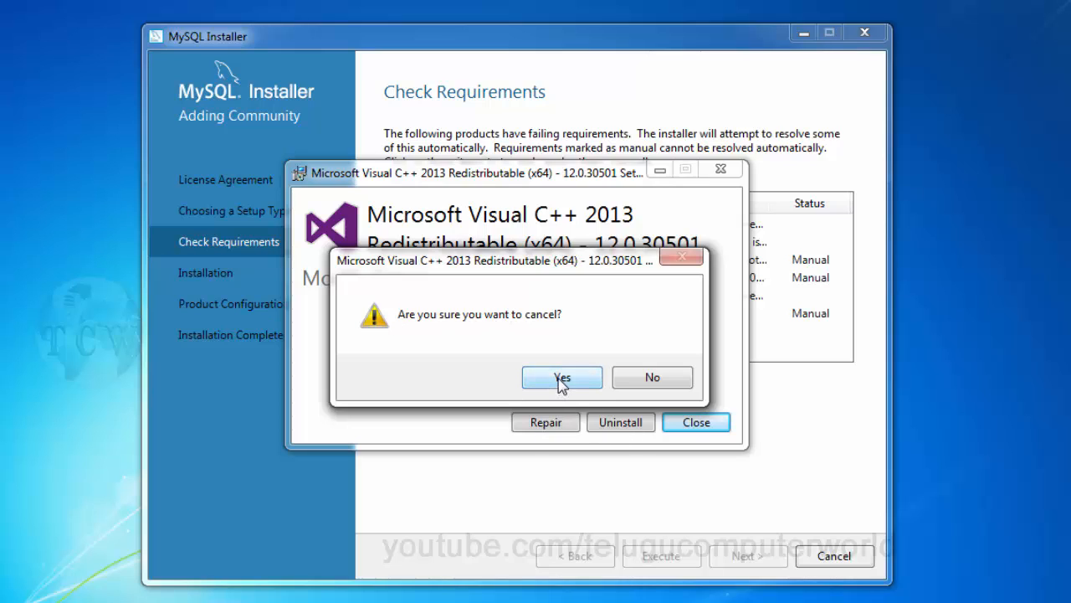
left_click(559, 377)
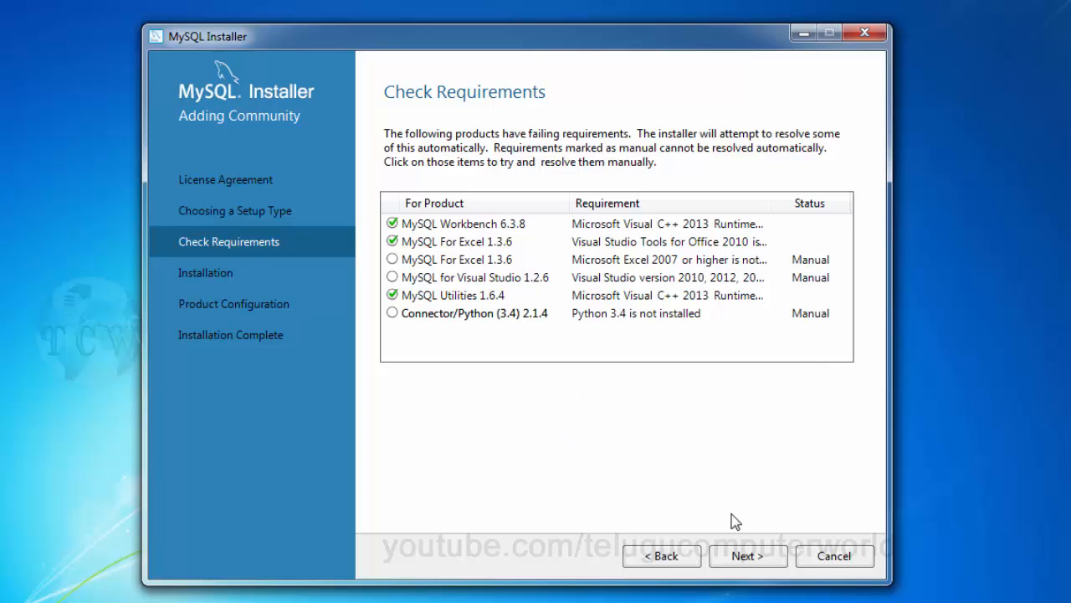
Step: Skip products with unmet requirements, install all eleven products including MySQL Server 5.7.17, and continue
left_click(747, 555)
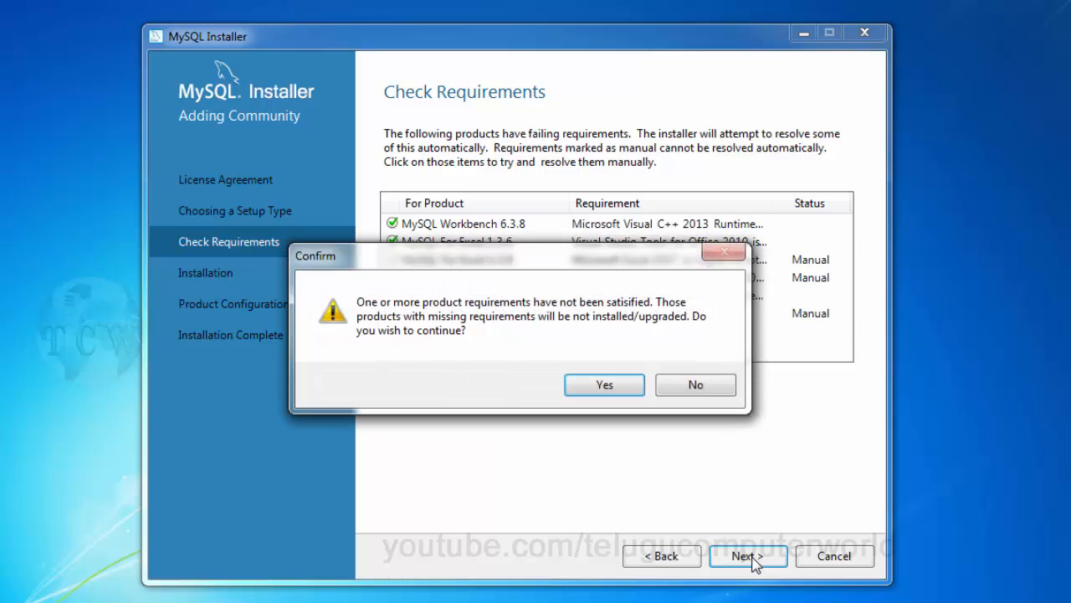
left_click(606, 387)
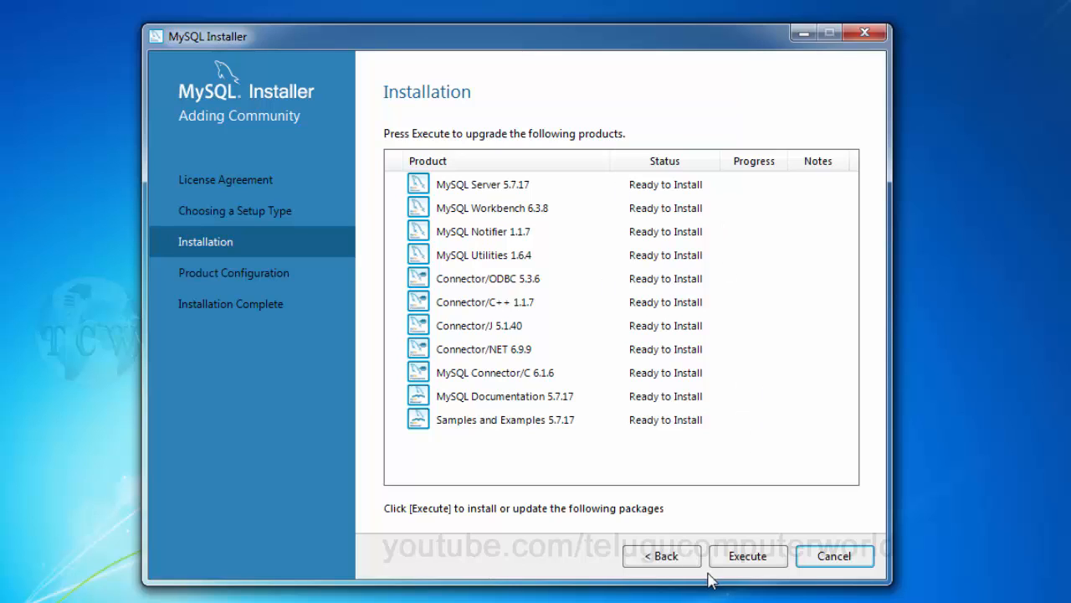
left_click(759, 561)
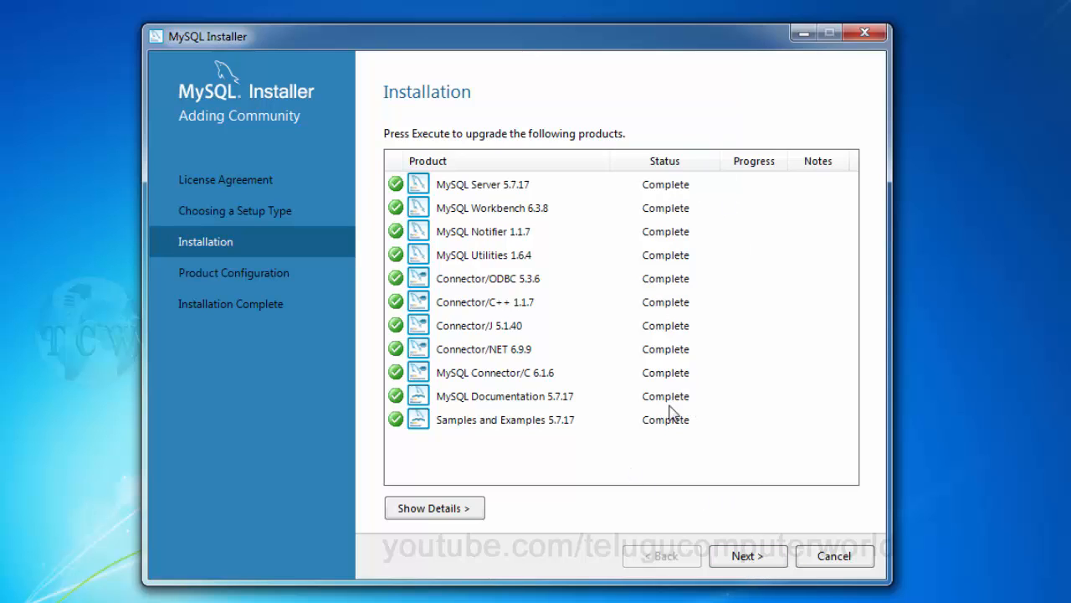
left_click(748, 556)
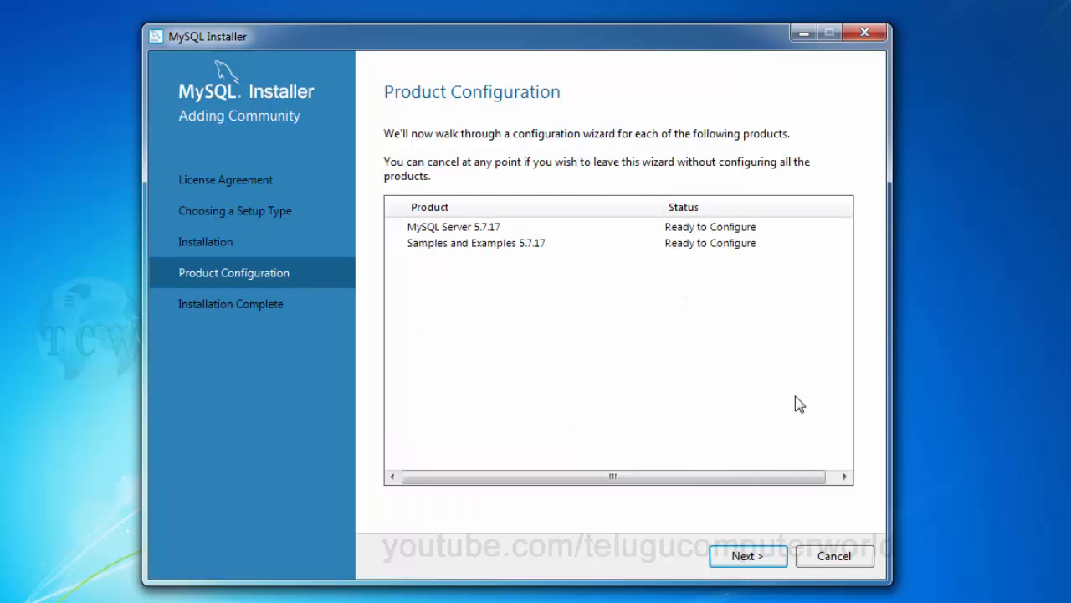
Step: Open MySQL Server 5.7.17's Type and Networking page: Development Machine, TCP/IP port 3306
left_click(745, 562)
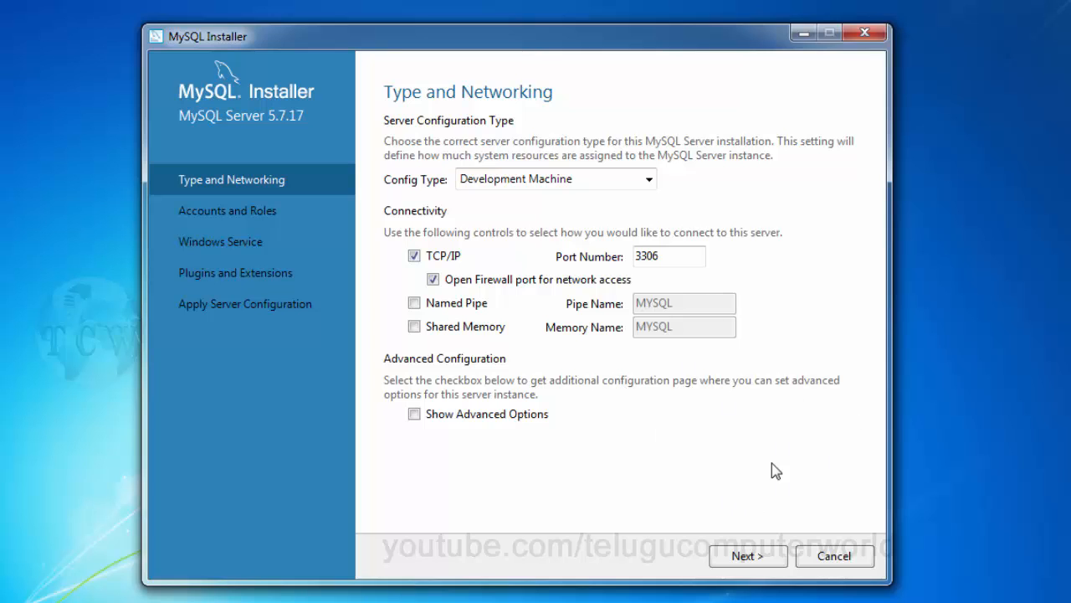
Step: Keep the Type and Networking defaults and enter the root password in both password fields
left_click(763, 564)
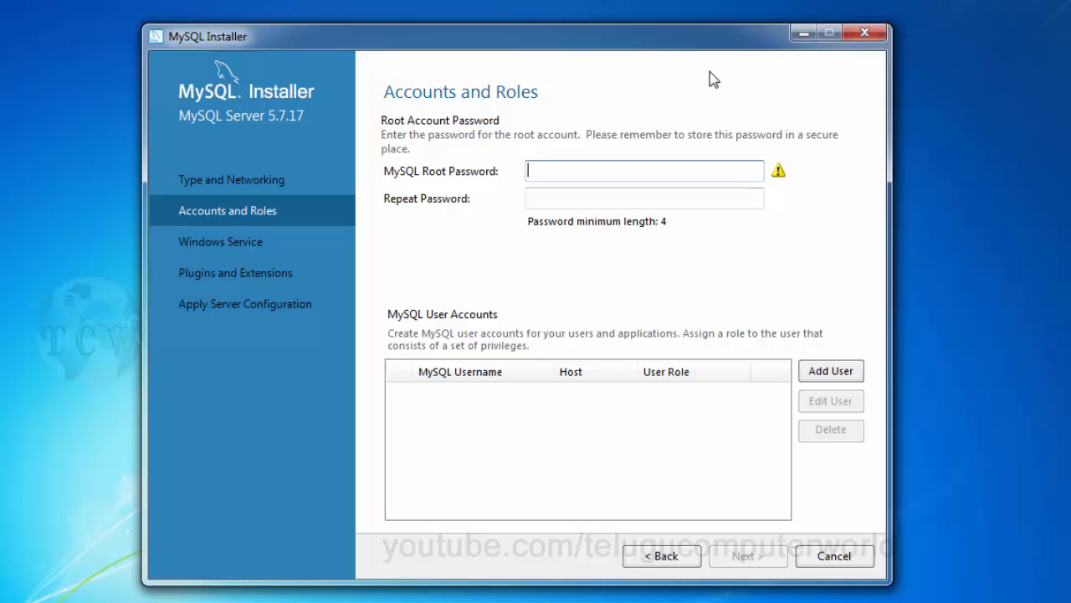
type("1234")
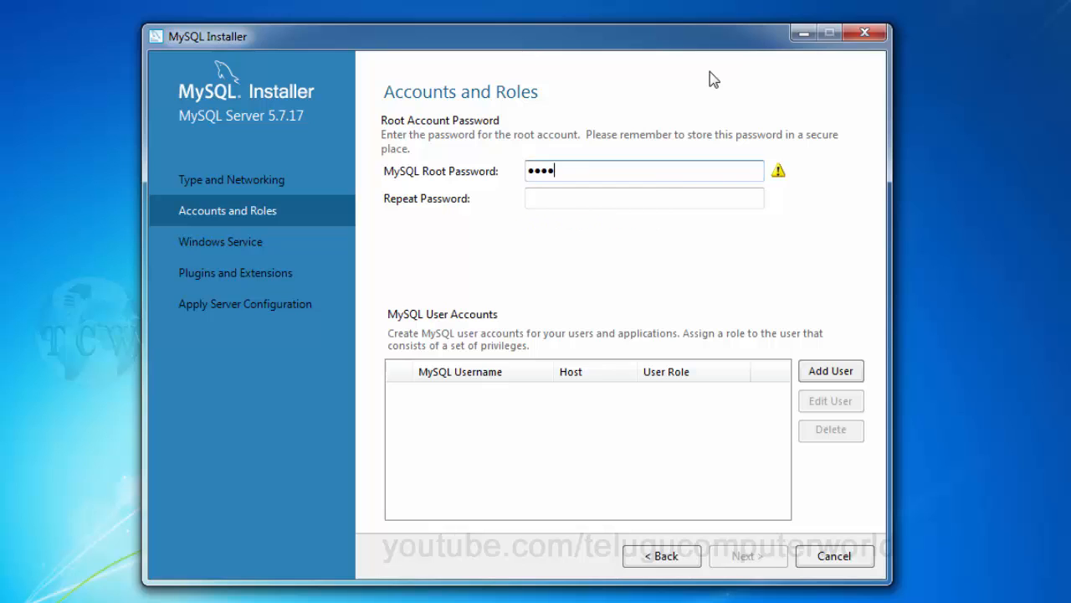
key("Tab")
type("12")
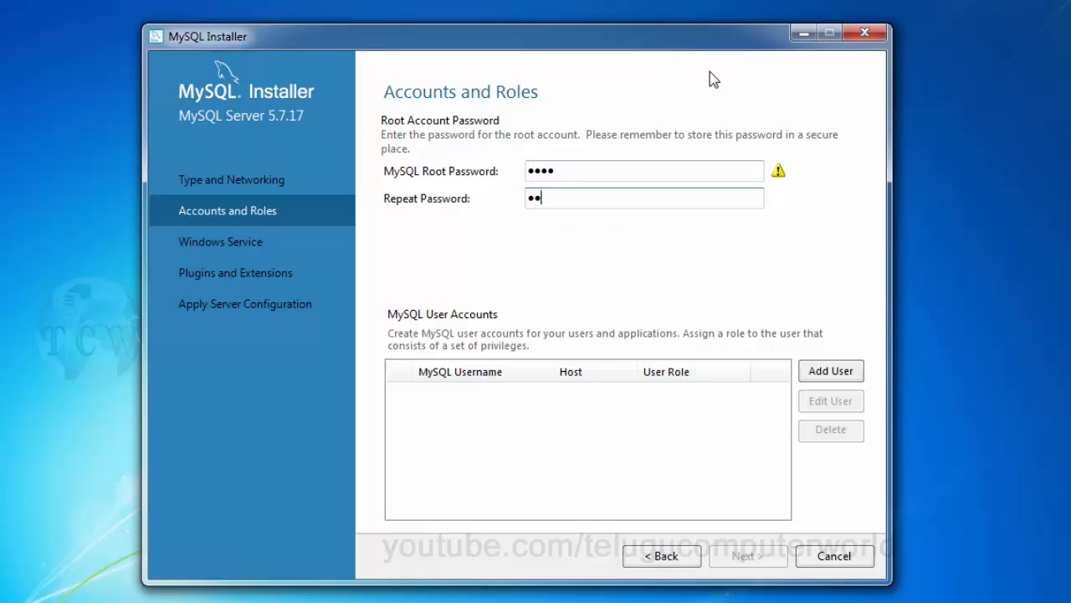
type("34")
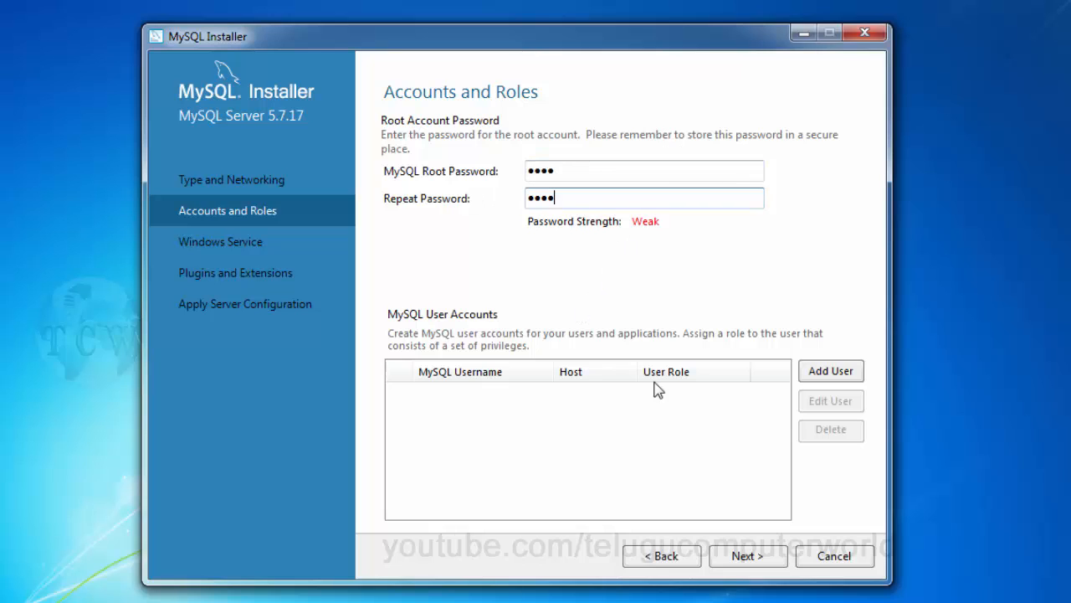
Step: Clear both password fields and re-enter the root password and its confirmation correctly
double_click(577, 198)
key("BackSpace")
double_click(562, 171)
key("BackSpace")
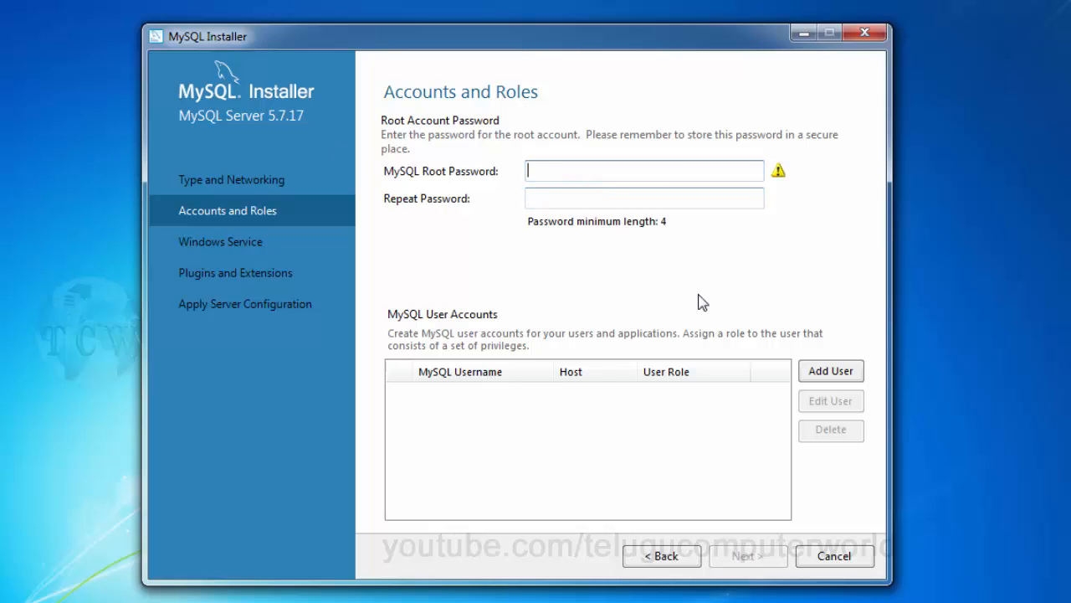
type("12345")
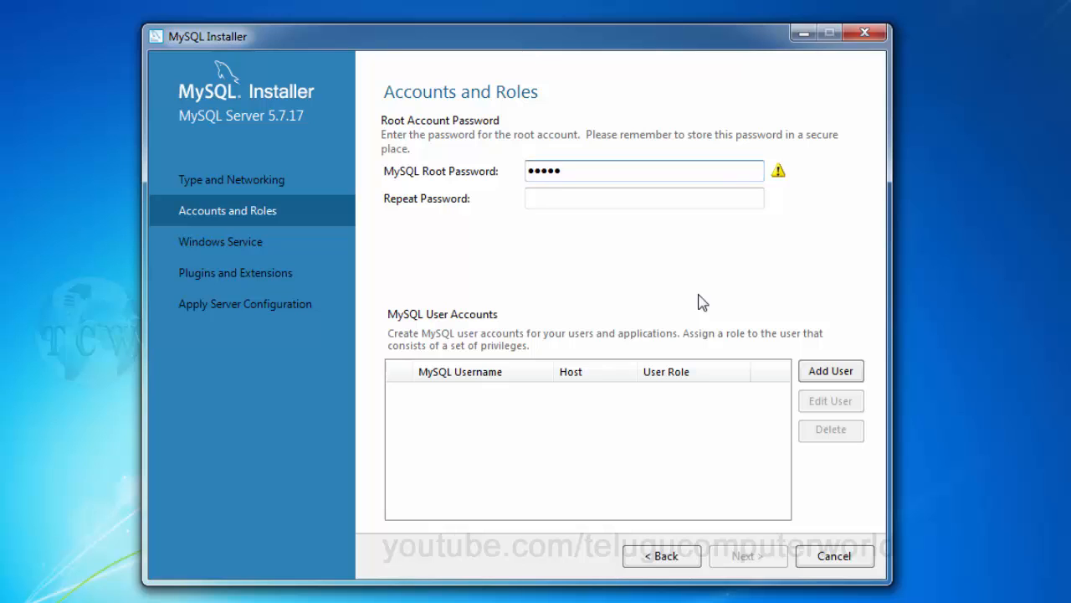
key("BackSpace")
key("BackSpace")
key("BackSpace")
key("BackSpace")
key("BackSpace")
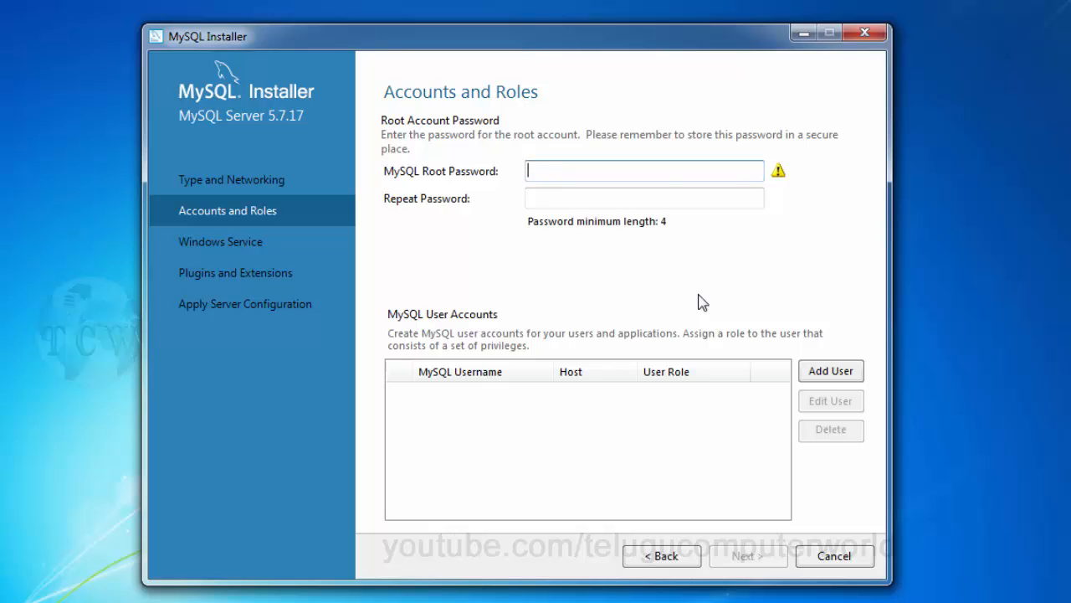
type("1234")
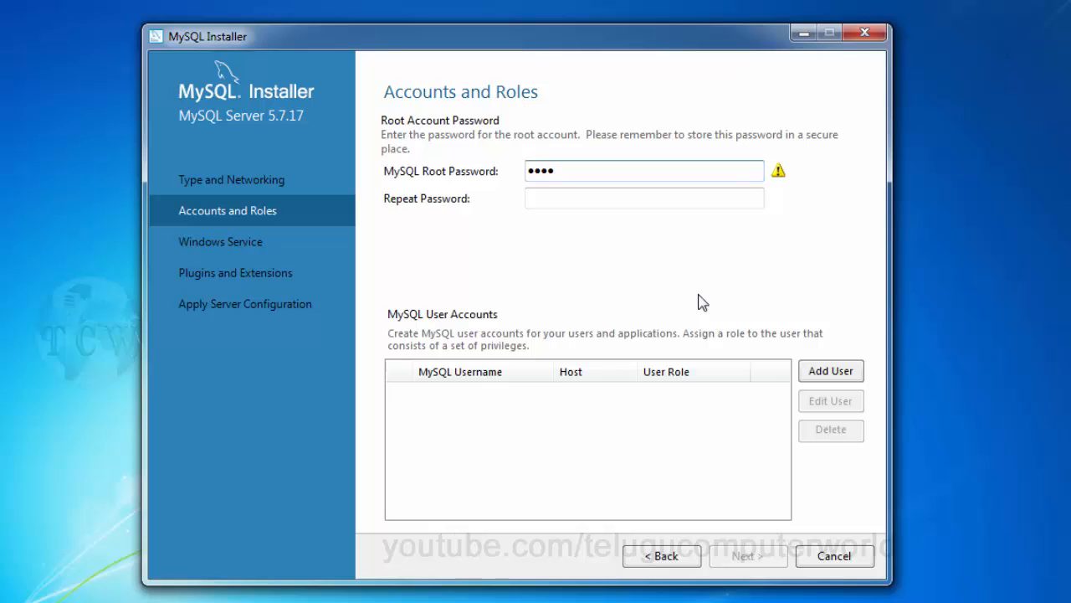
key("Tab")
type("1234")
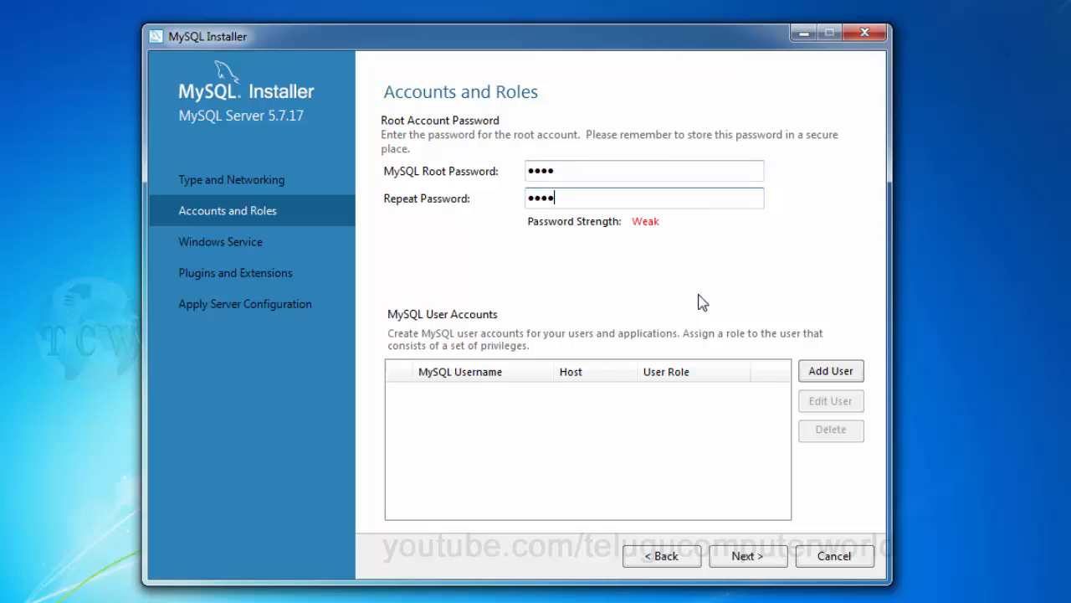
Step: Keep default Windows Service and plugin settings and execute all ten configuration steps, starting MySQL57
left_click(761, 562)
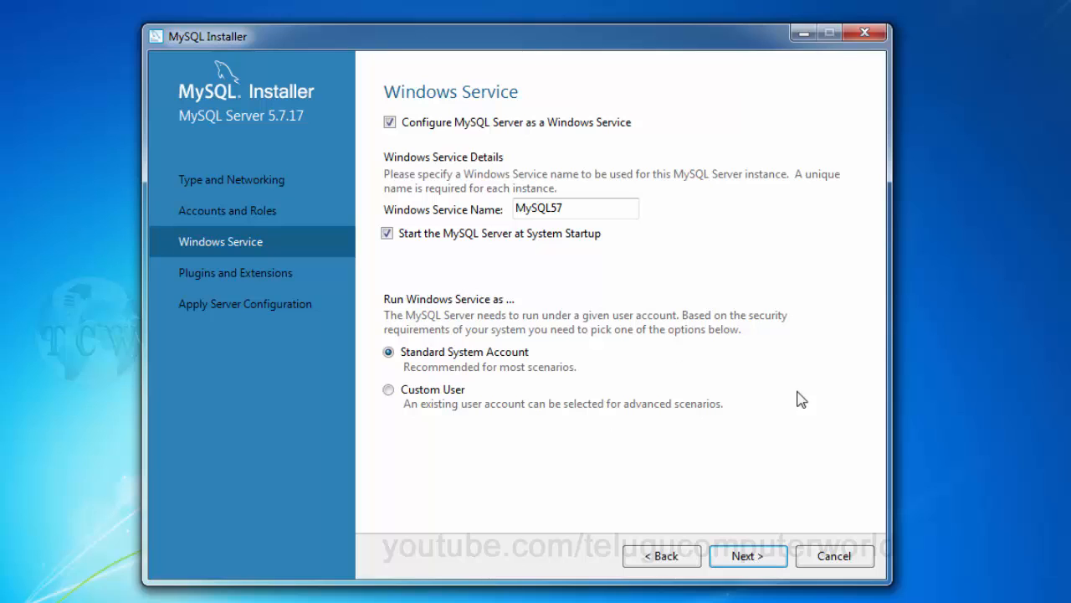
left_click(747, 556)
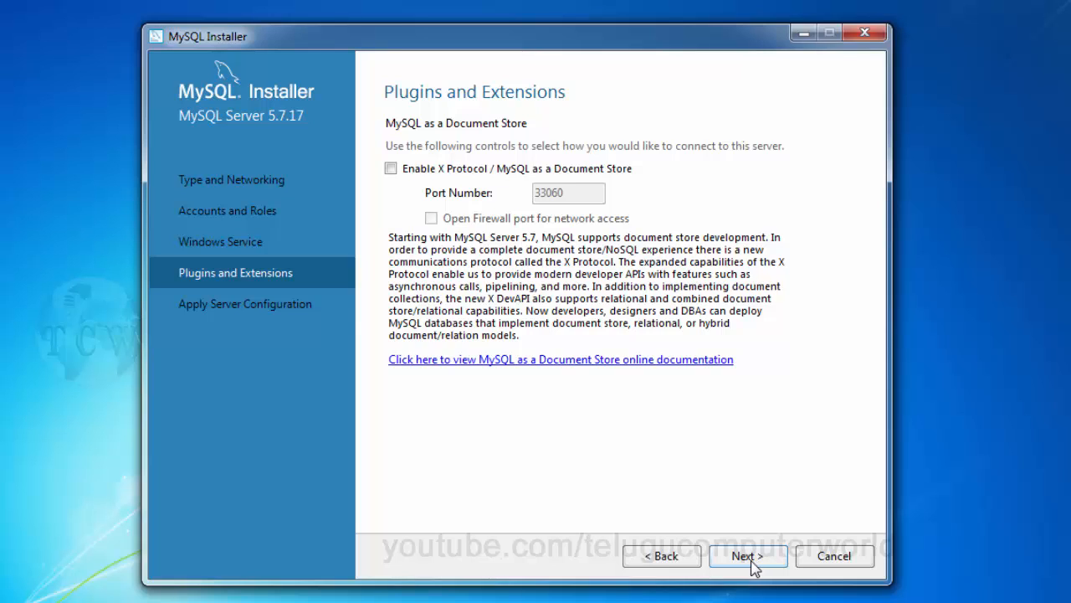
left_click(754, 568)
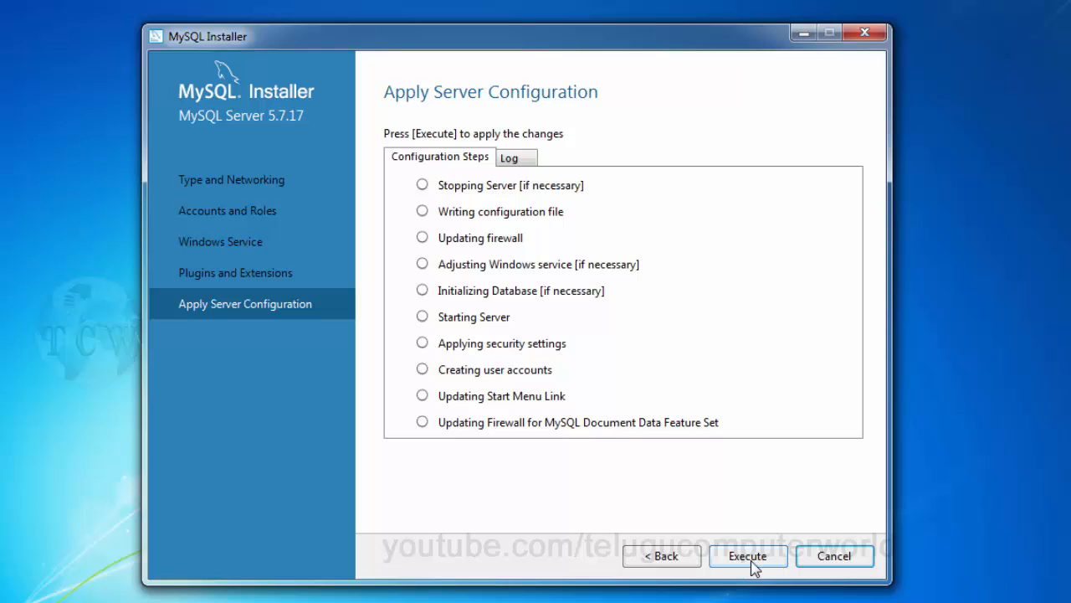
left_click(752, 562)
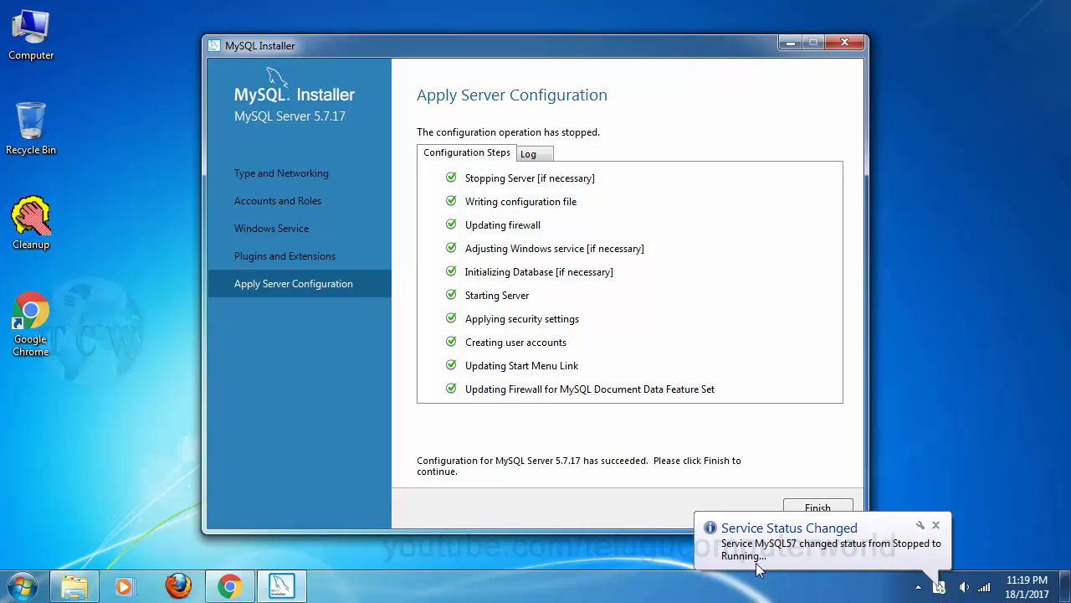
left_click(935, 525)
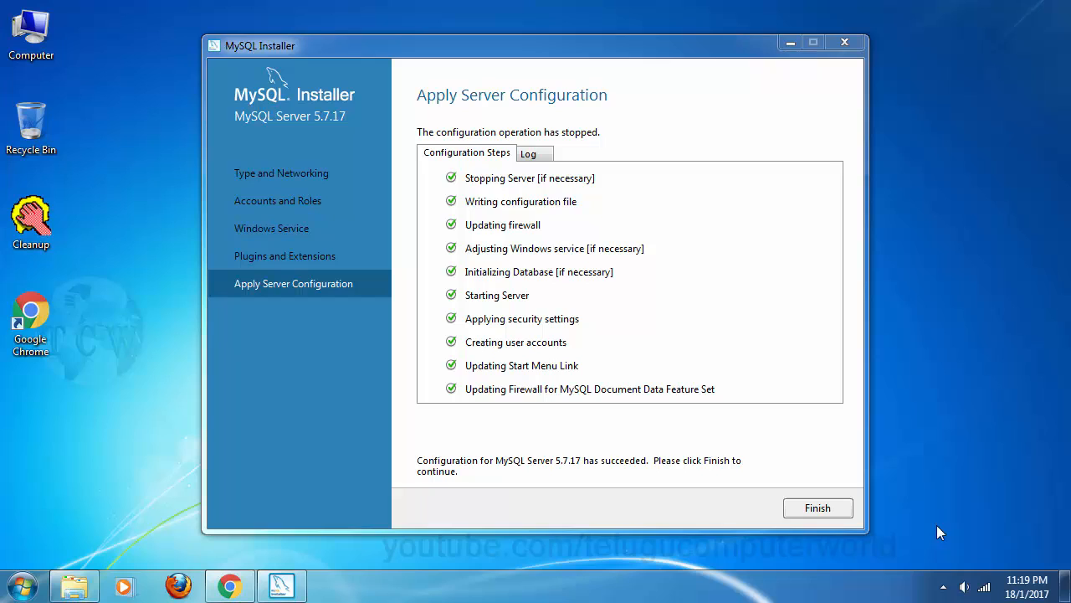
Step: Verify the root connection and execute the Samples and Examples 5.7.17 configuration
left_click(807, 516)
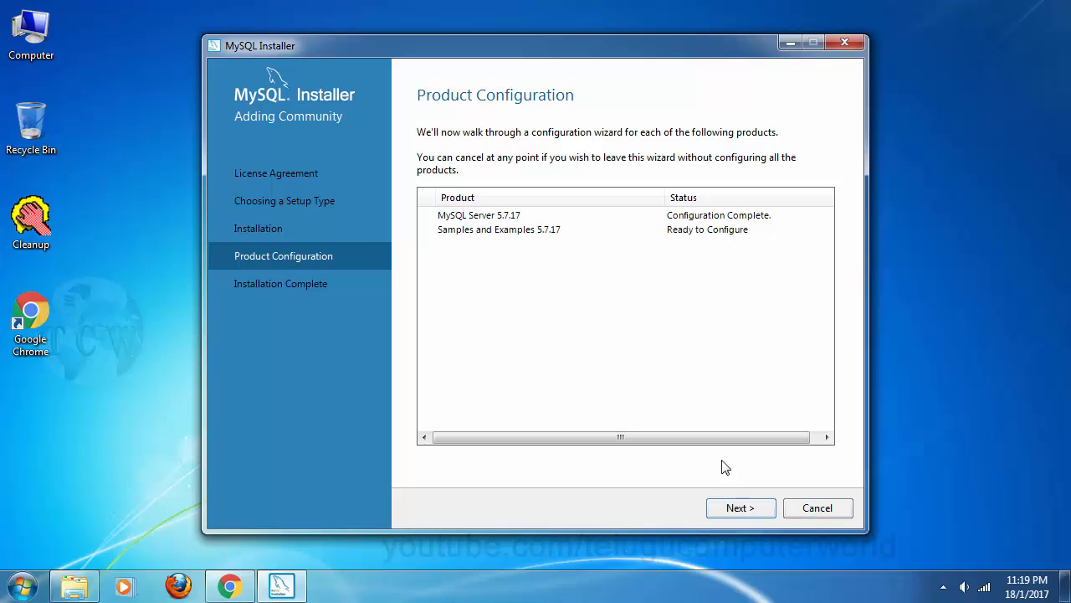
left_click(736, 511)
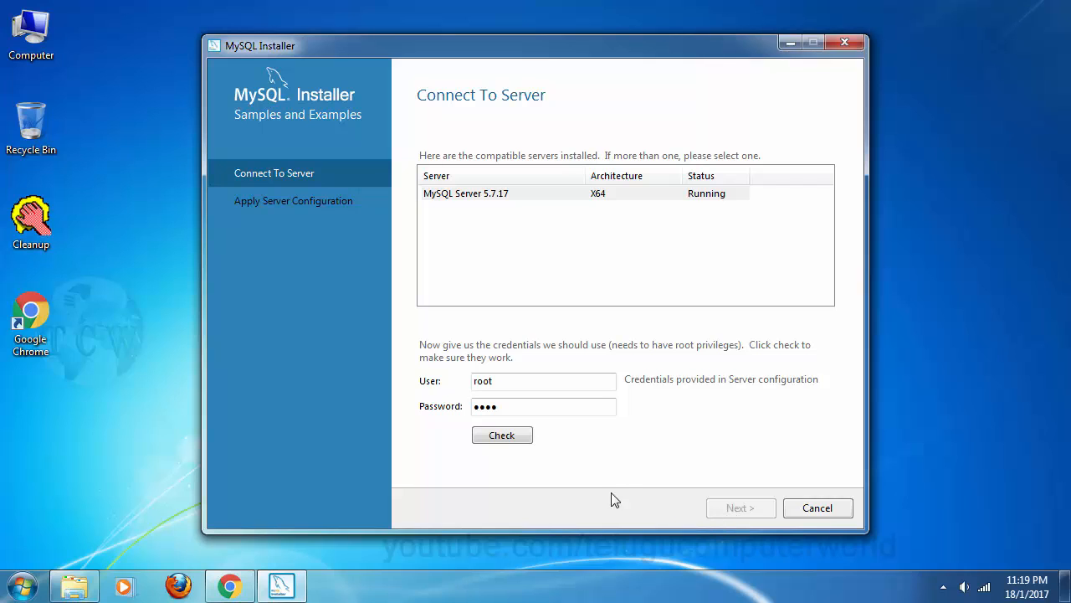
left_click(509, 441)
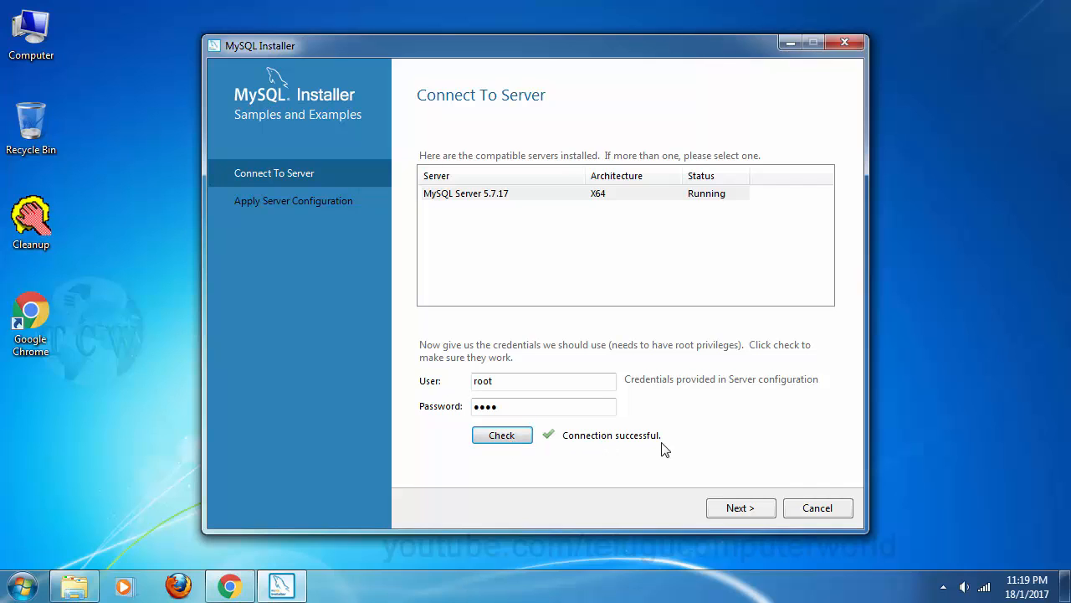
left_click(742, 508)
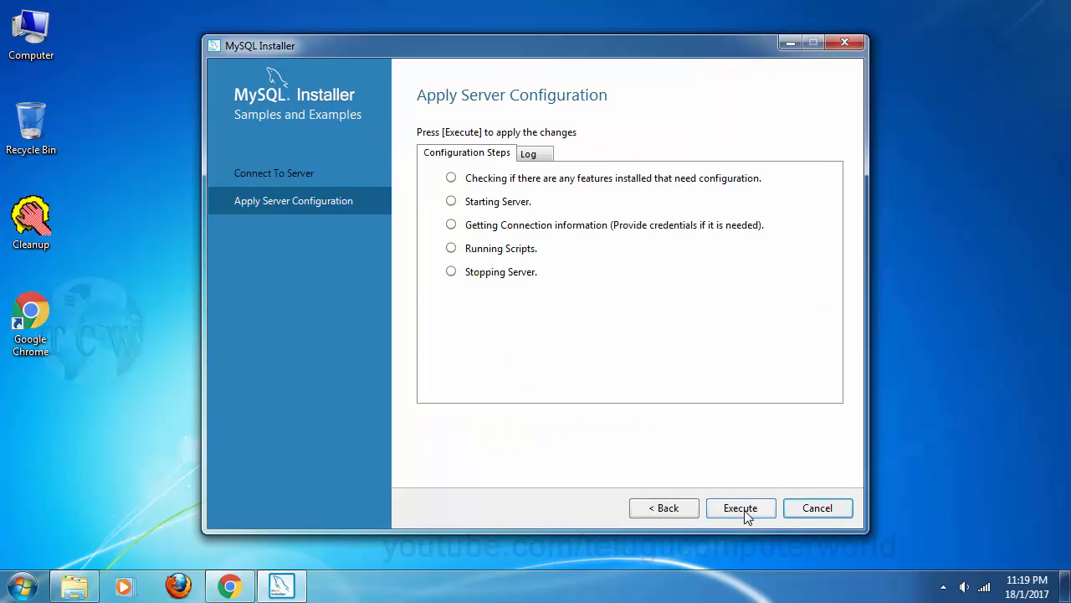
left_click(744, 510)
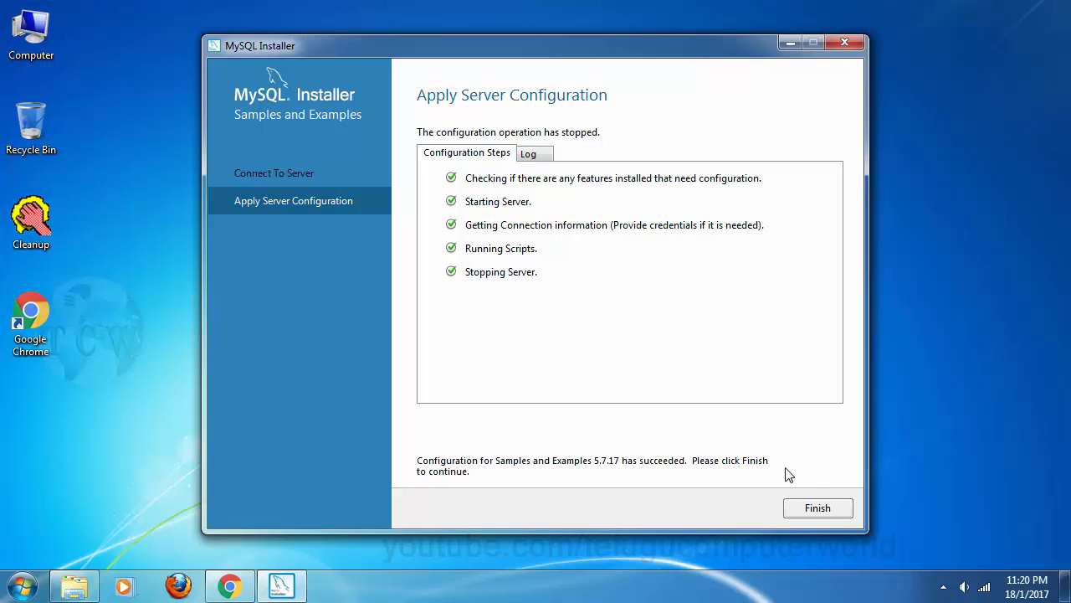
left_click(801, 515)
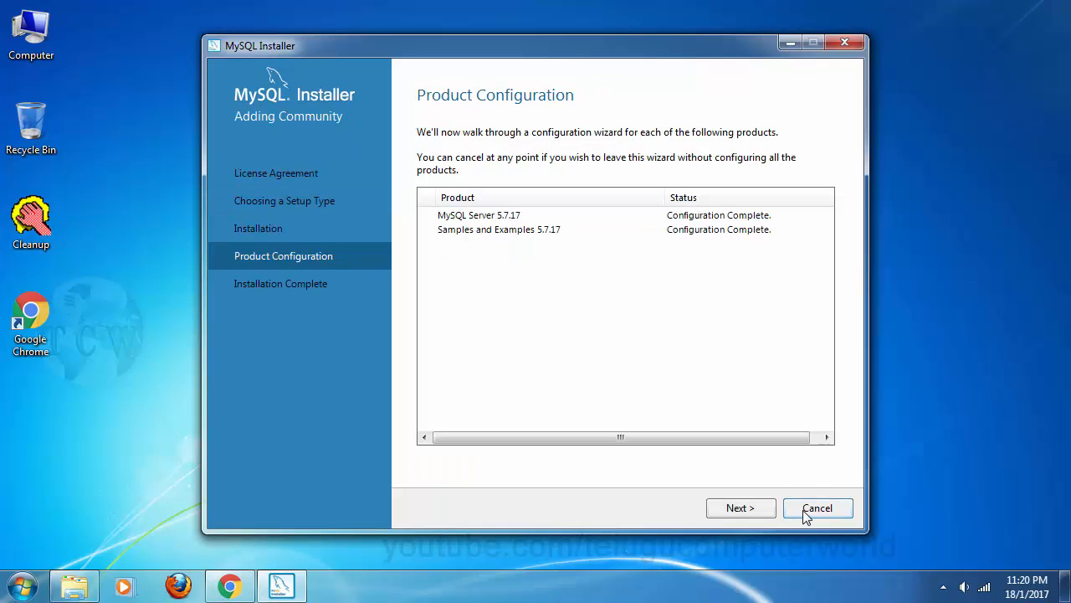
Step: Finish MySQL Installer setup, then move the launched Workbench window top-left and maximize it
left_click(730, 514)
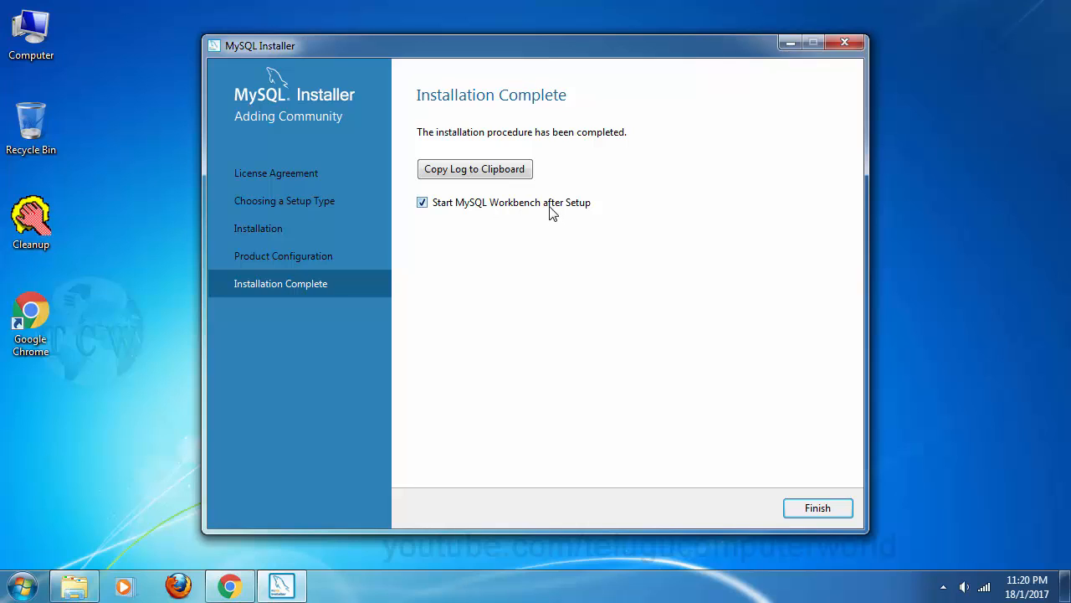
left_click(816, 508)
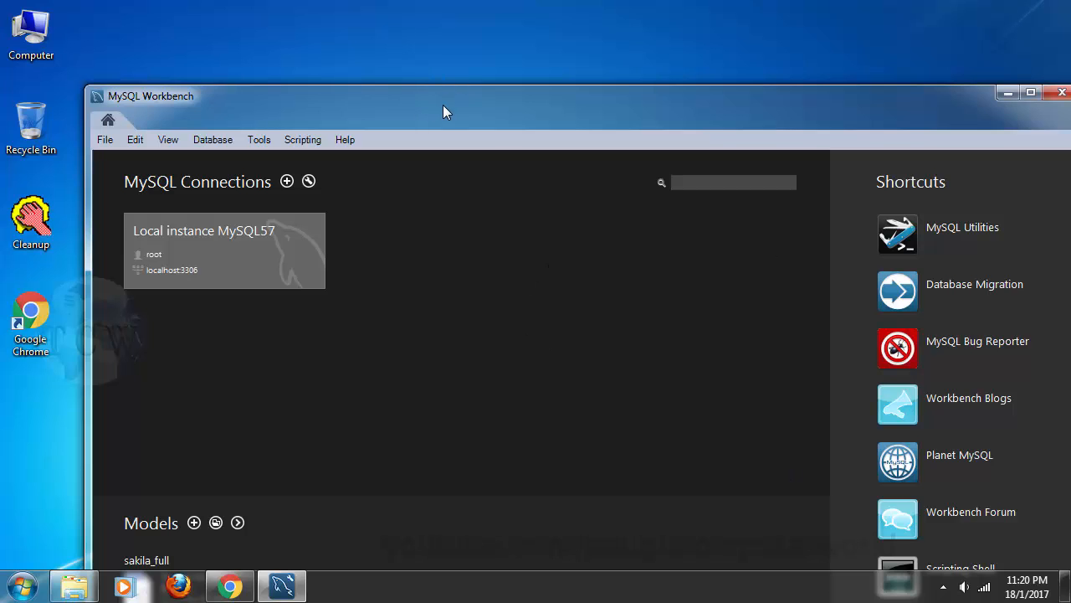
left_click_drag(443, 104, 398, 36)
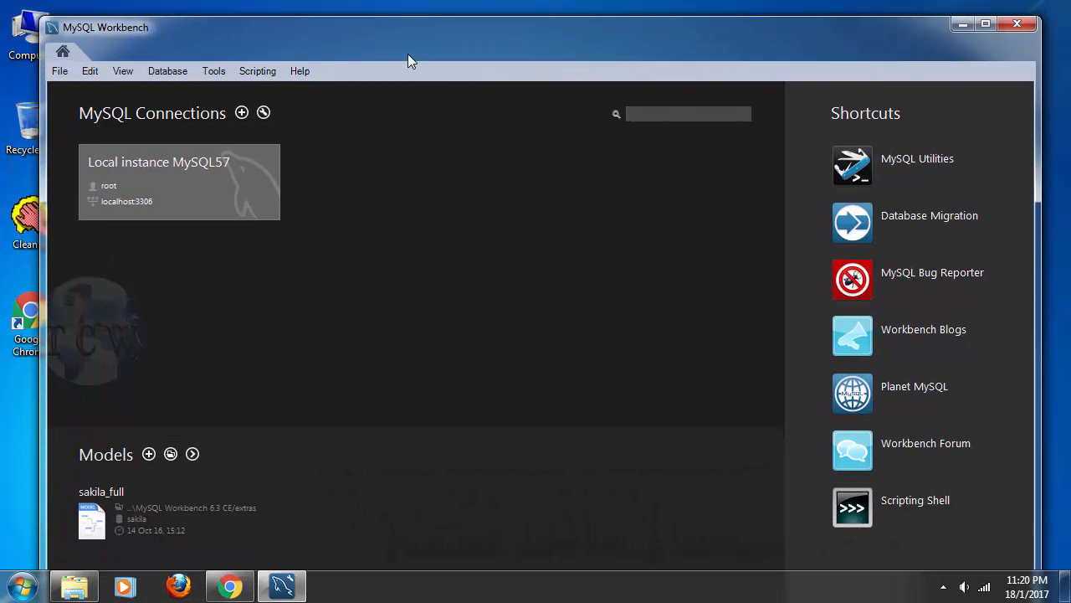
left_click(986, 26)
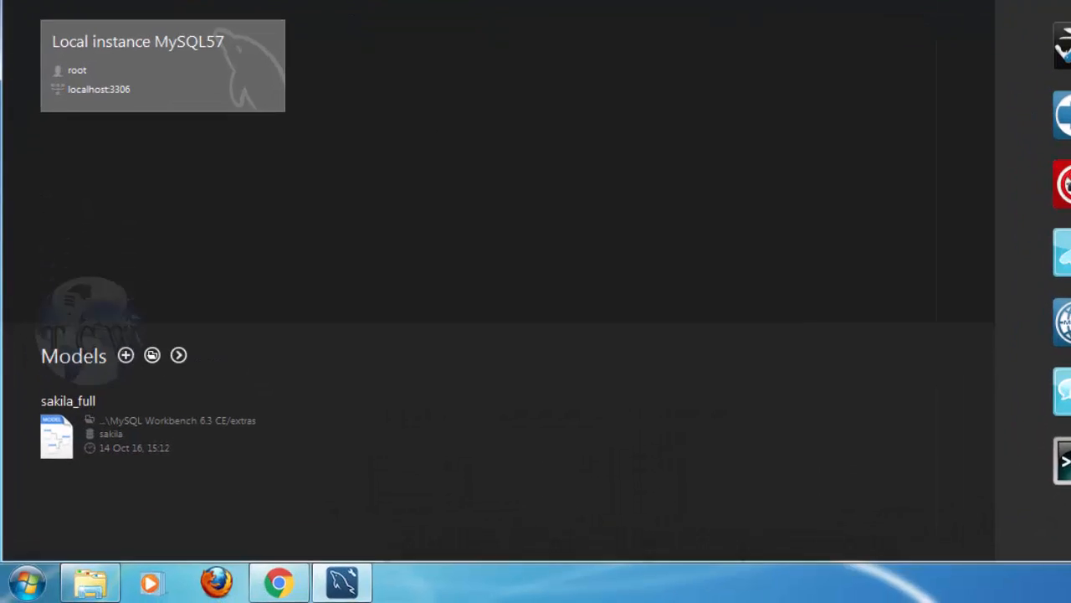
Step: Close Workbench and send MySQL Workbench 6.3 CE from the Start menu's MySQL folder to the desktop
left_click(1049, 8)
left_click(12, 591)
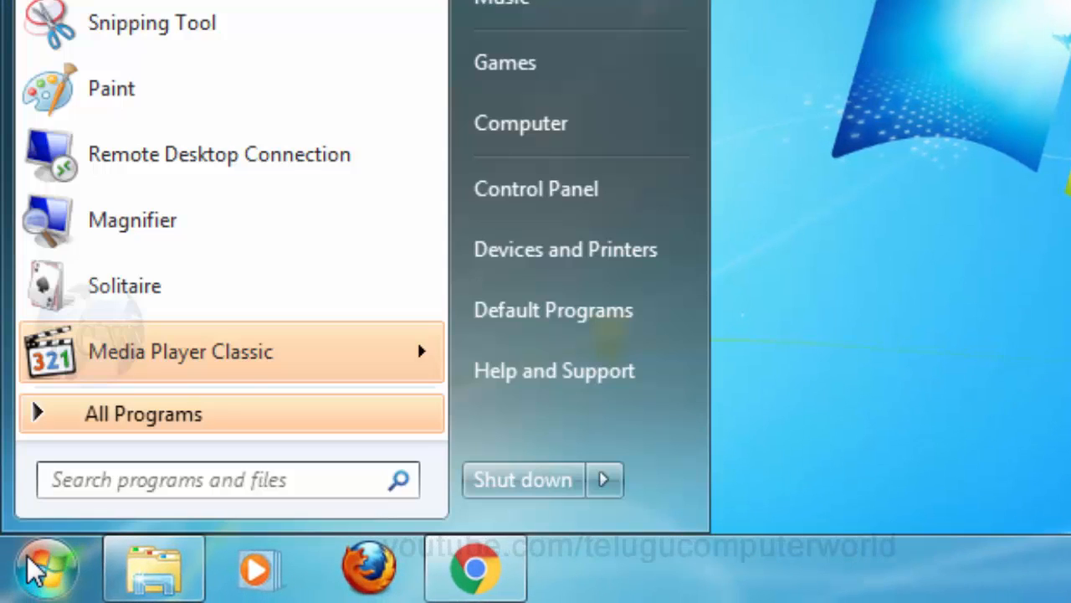
left_click(33, 406)
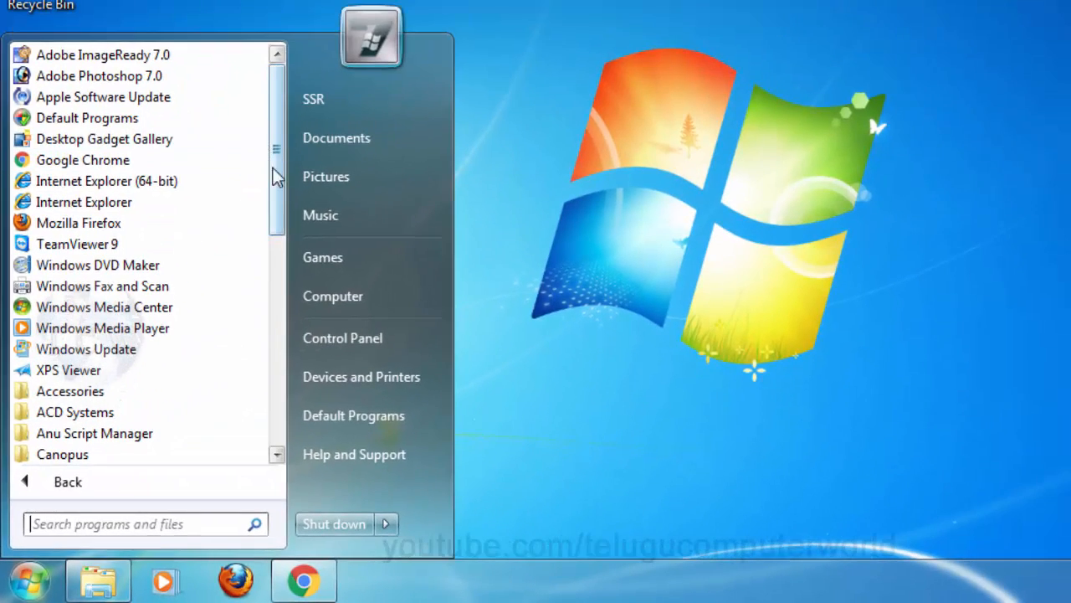
left_click_drag(376, 19, 380, 223)
left_click_drag(278, 322, 279, 328)
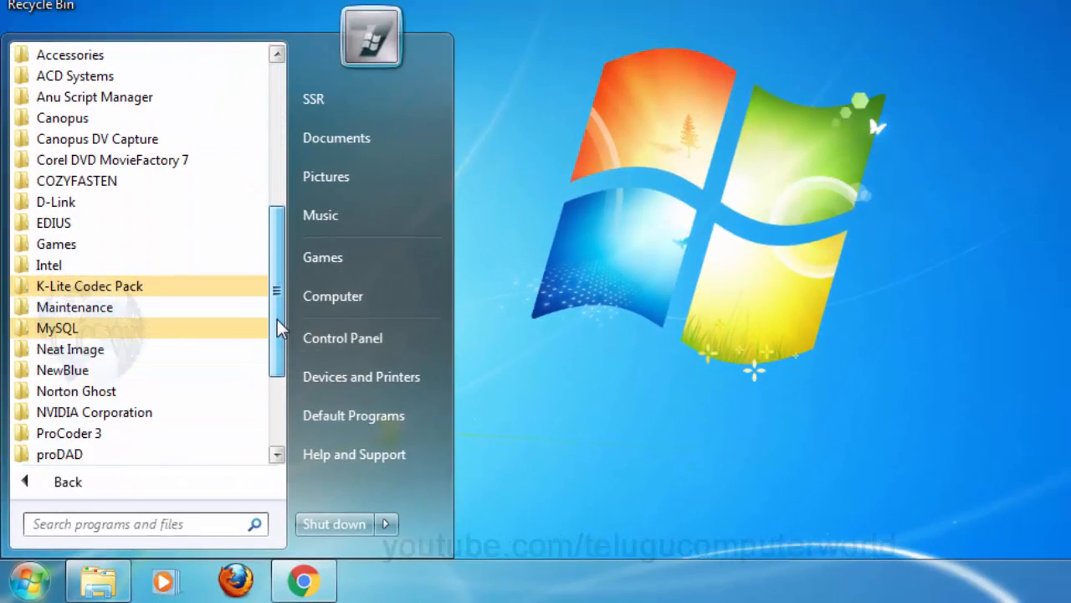
left_click(90, 328)
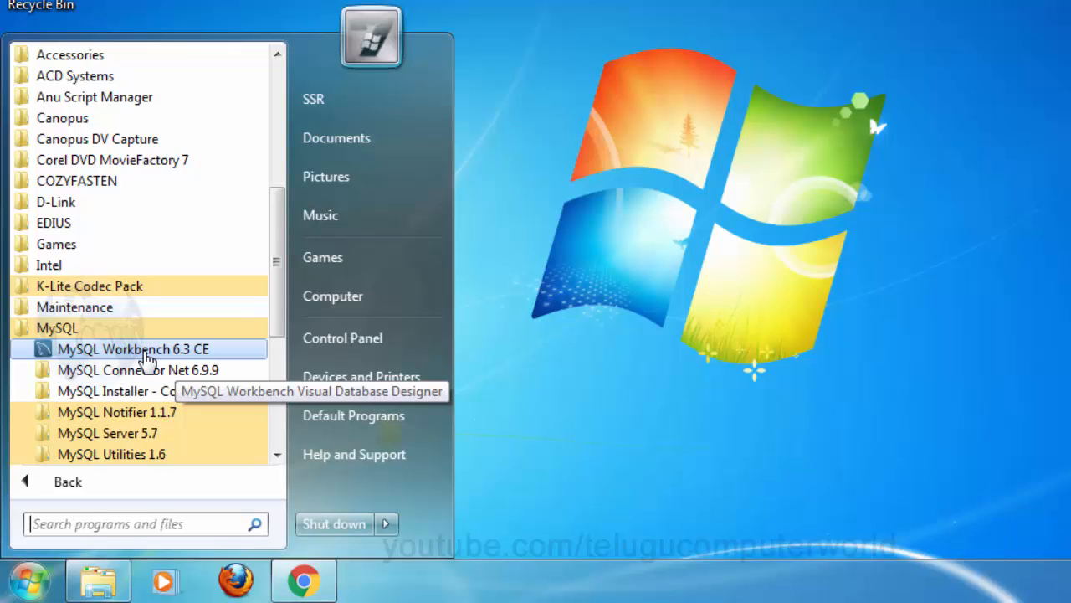
right_click(146, 358)
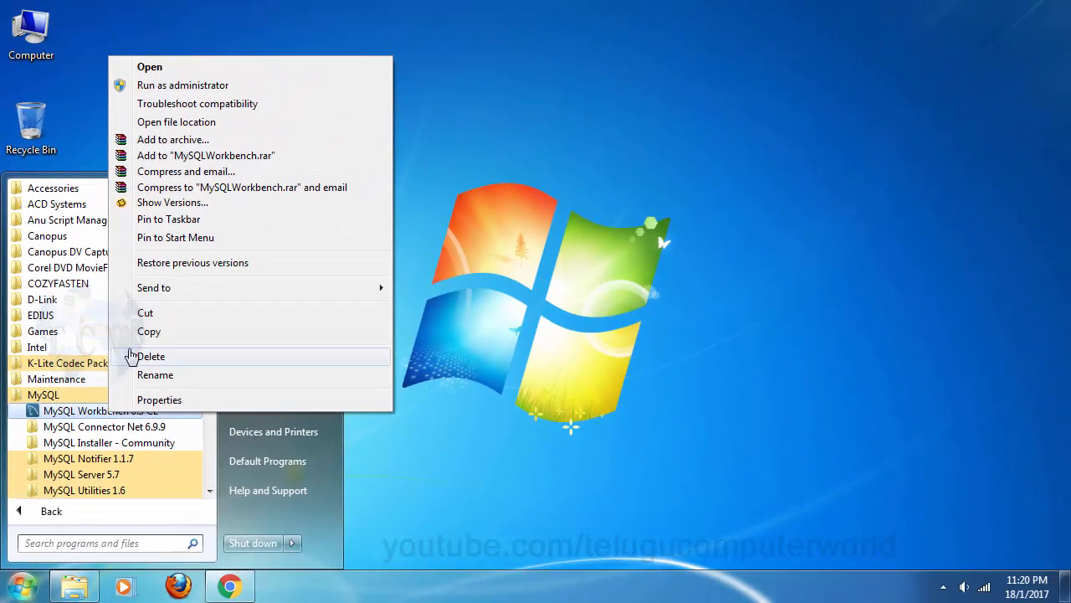
mouse_move(221, 271)
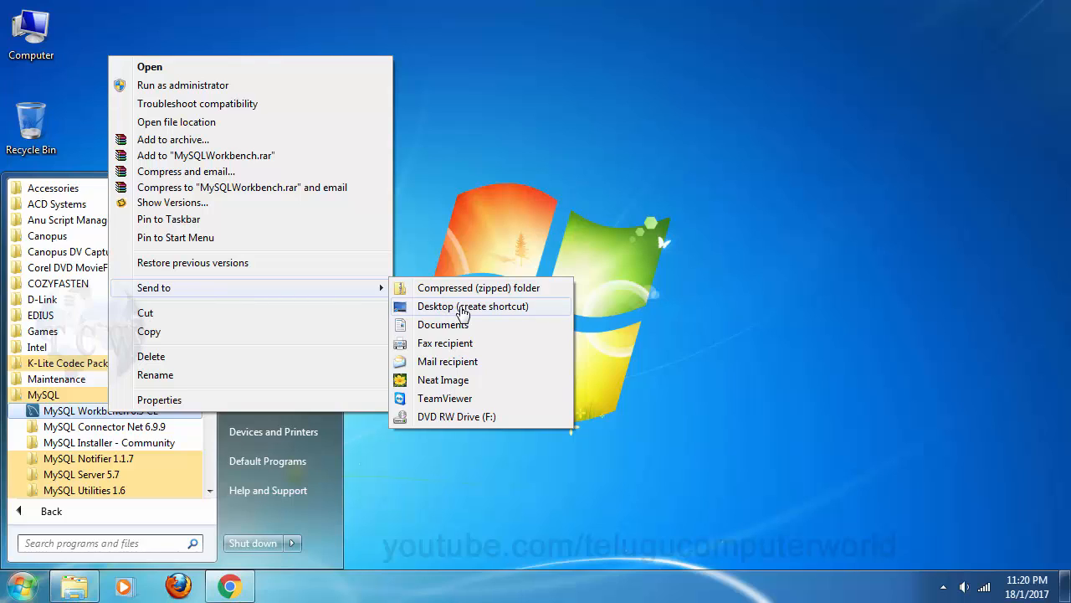
left_click(462, 311)
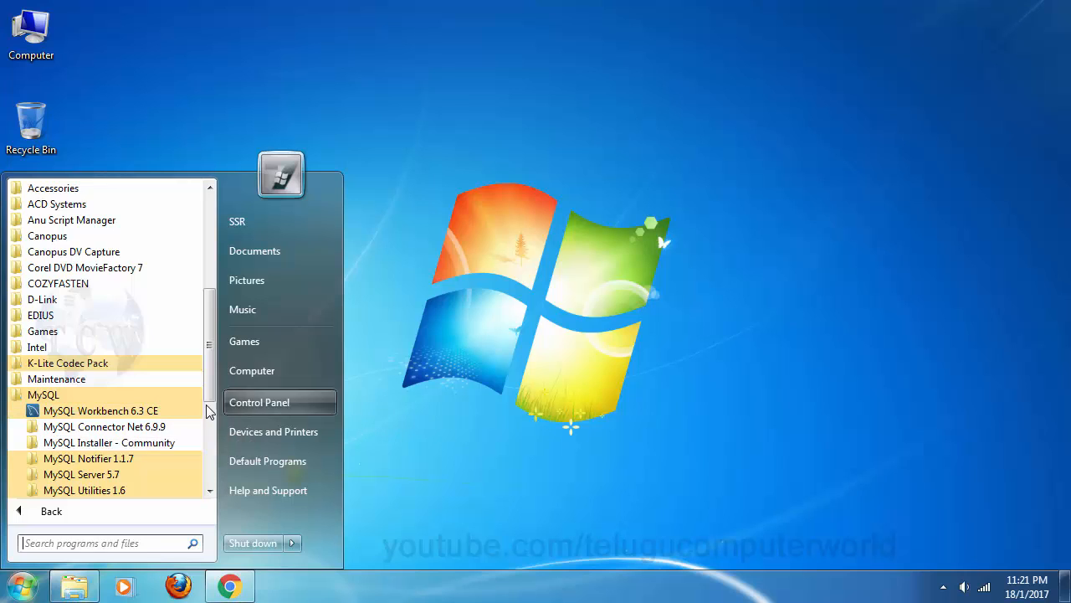
left_click(423, 344)
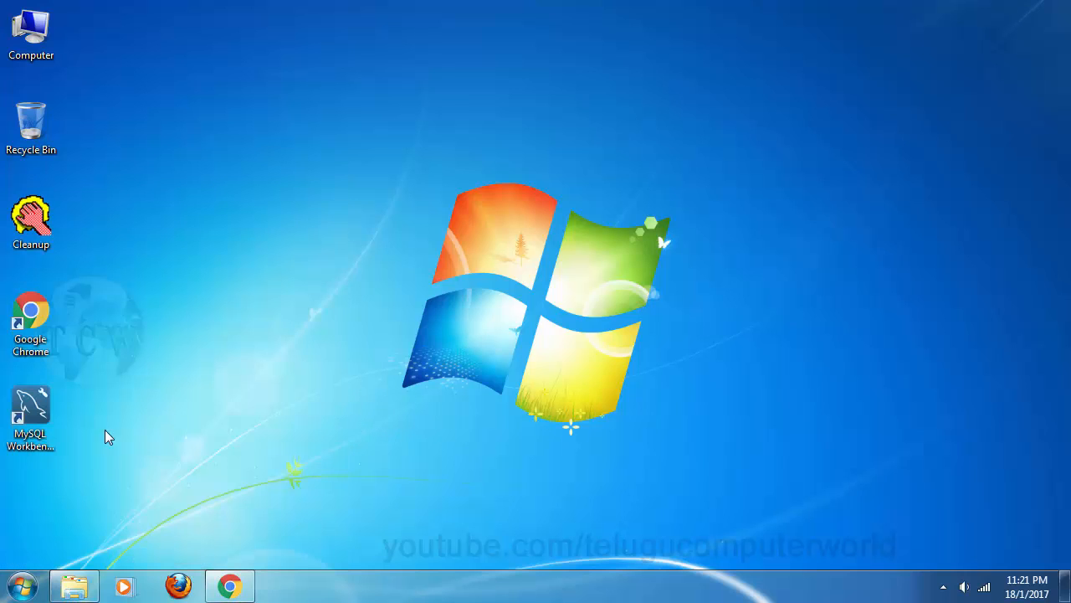
Step: Launch Workbench from the desktop shortcut, open Local instance MySQL57, and enter the root password
left_click(37, 404)
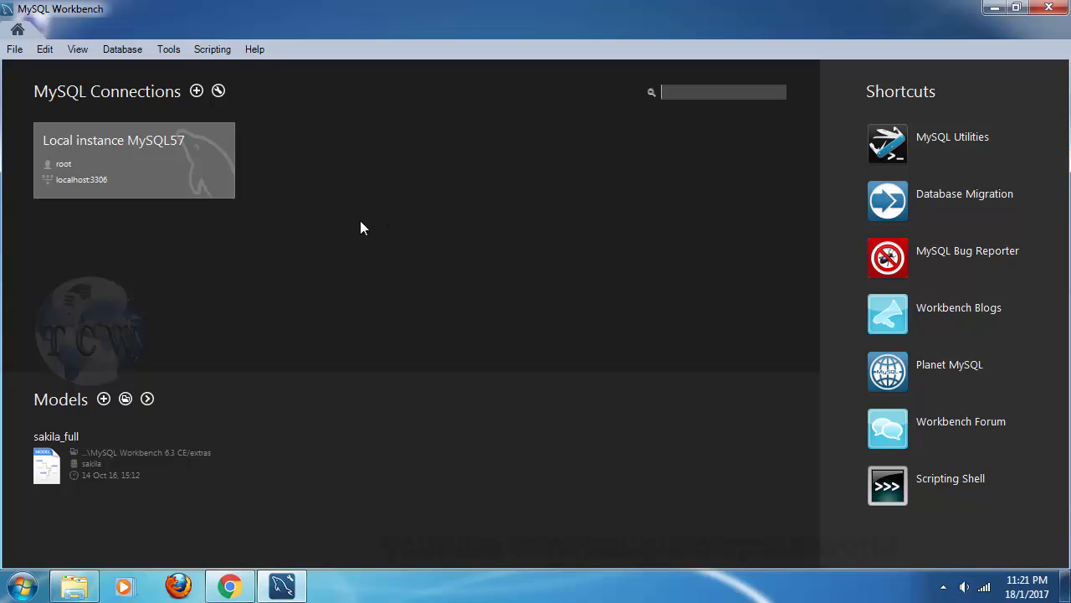
left_click(161, 176)
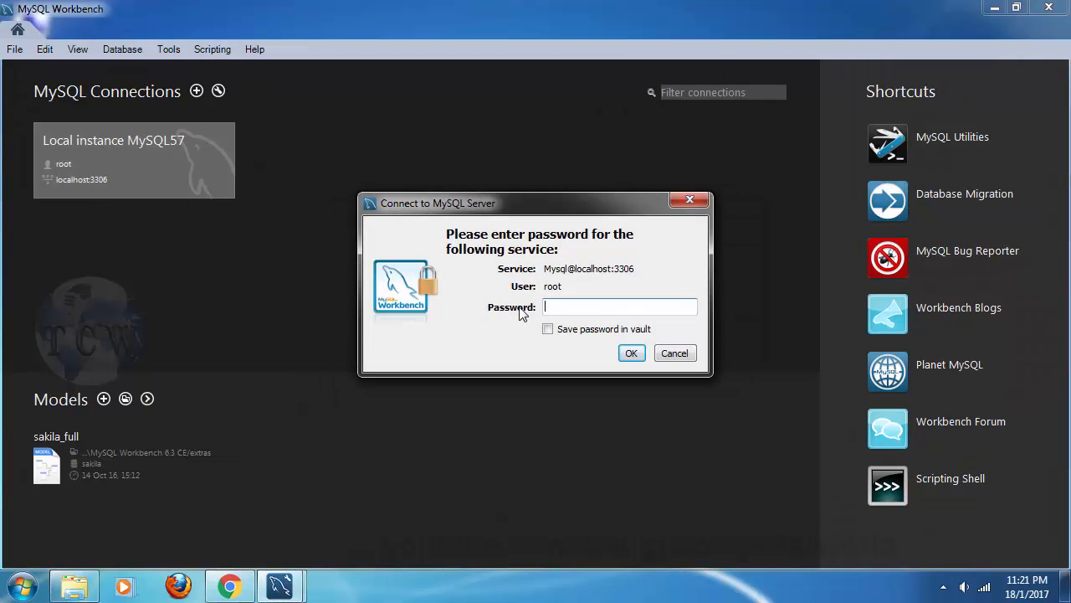
type("****")
double_click(578, 306)
left_click(580, 306)
double_click(546, 303)
Step: Connect to Local instance MySQL57, then narrow SQL Additions and shrink Output to enlarge Query 1
left_click(632, 354)
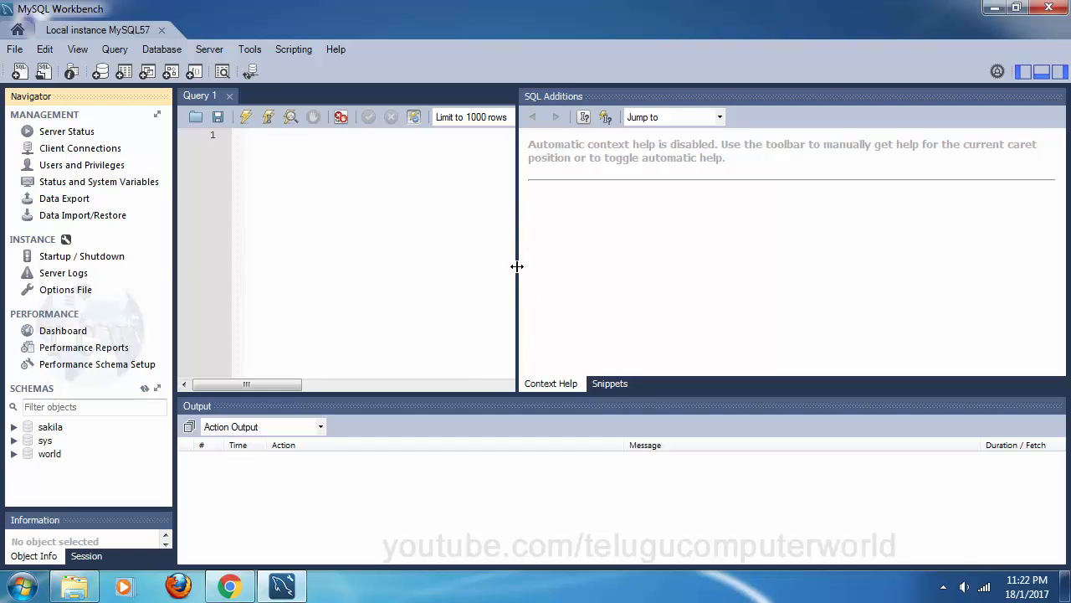
left_click_drag(515, 266, 1027, 300)
left_click_drag(701, 392, 701, 505)
left_click(227, 197)
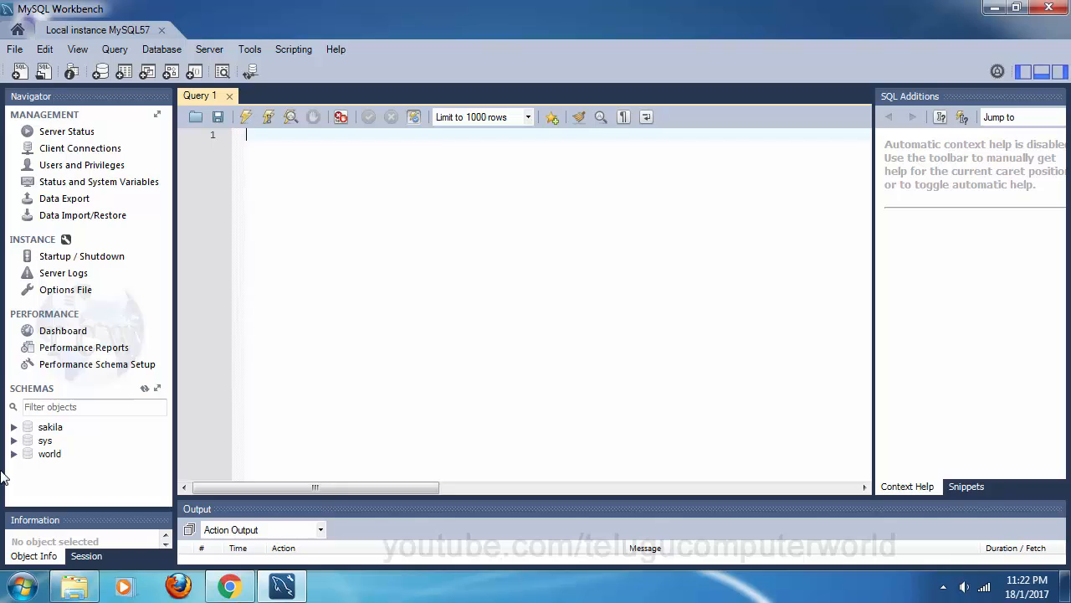
left_click(95, 558)
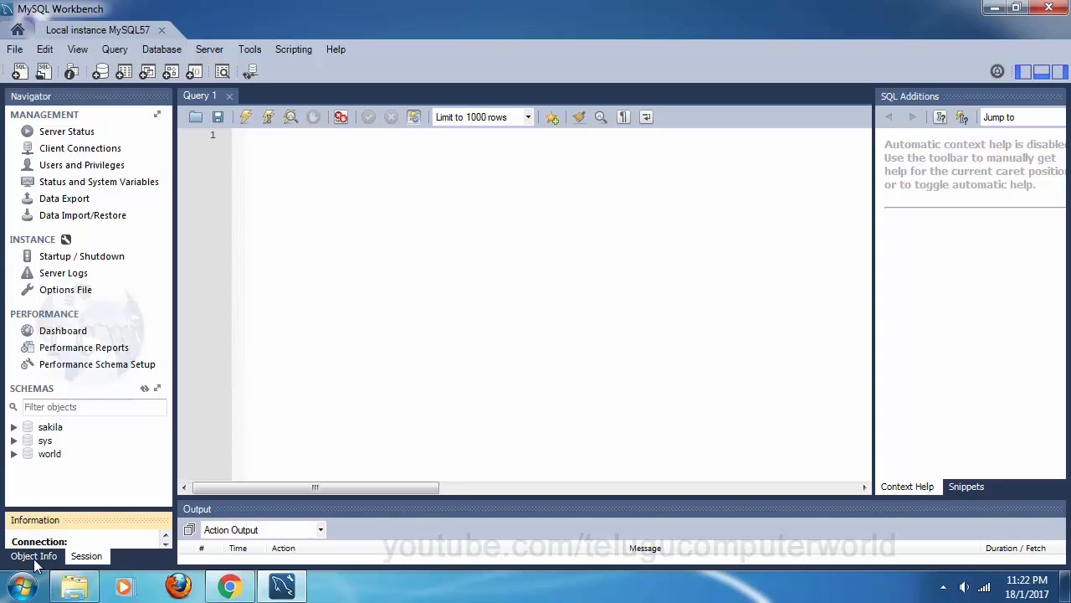
left_click(33, 561)
left_click(97, 561)
left_click(32, 561)
left_click(74, 561)
left_click(32, 559)
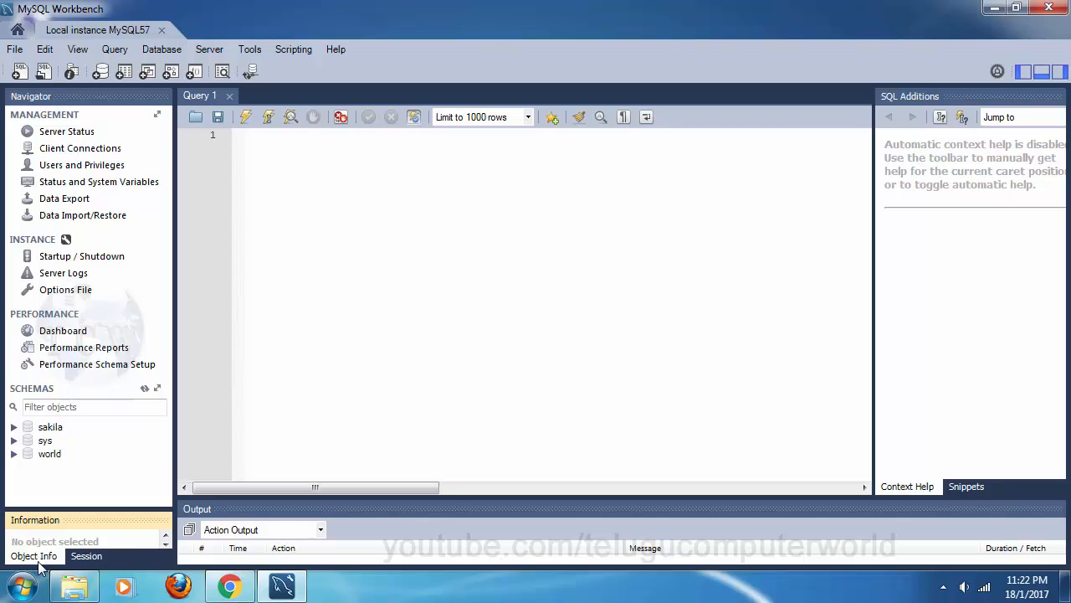
left_click(87, 561)
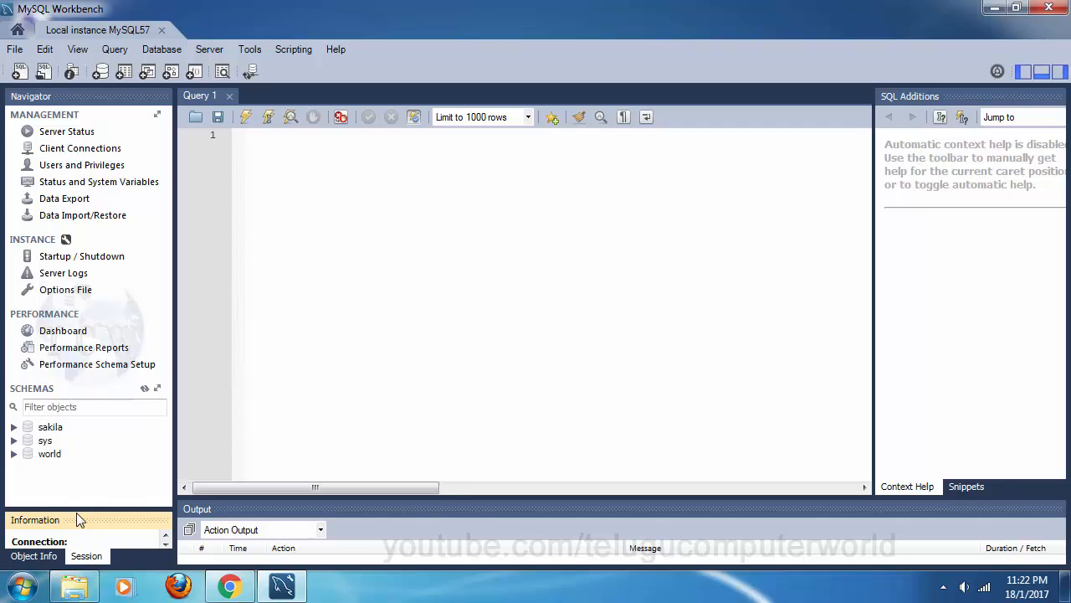
left_click_drag(80, 519, 101, 440)
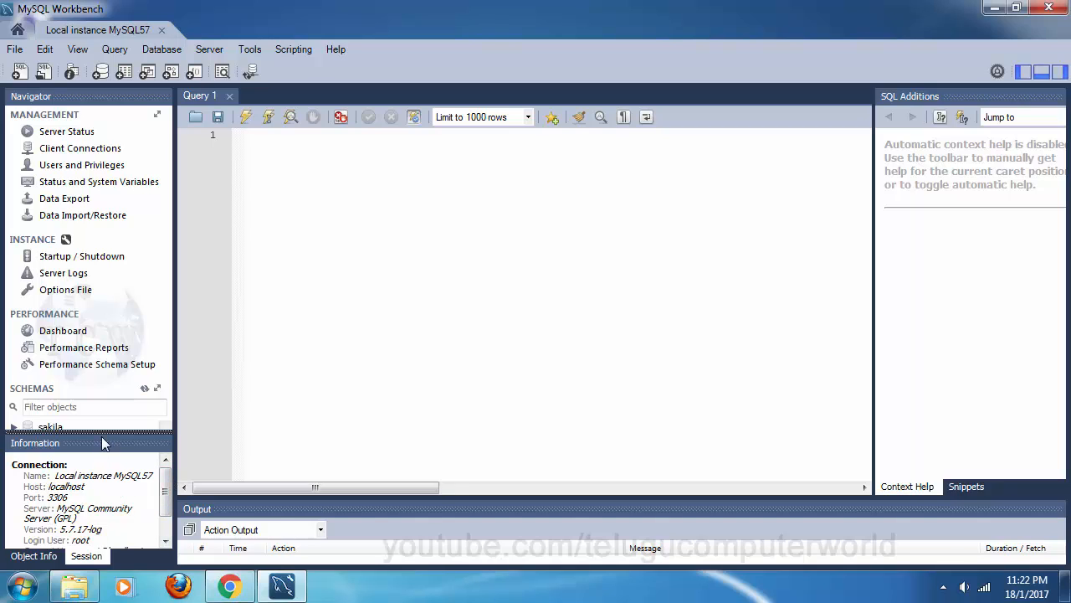
left_click_drag(104, 430, 107, 395)
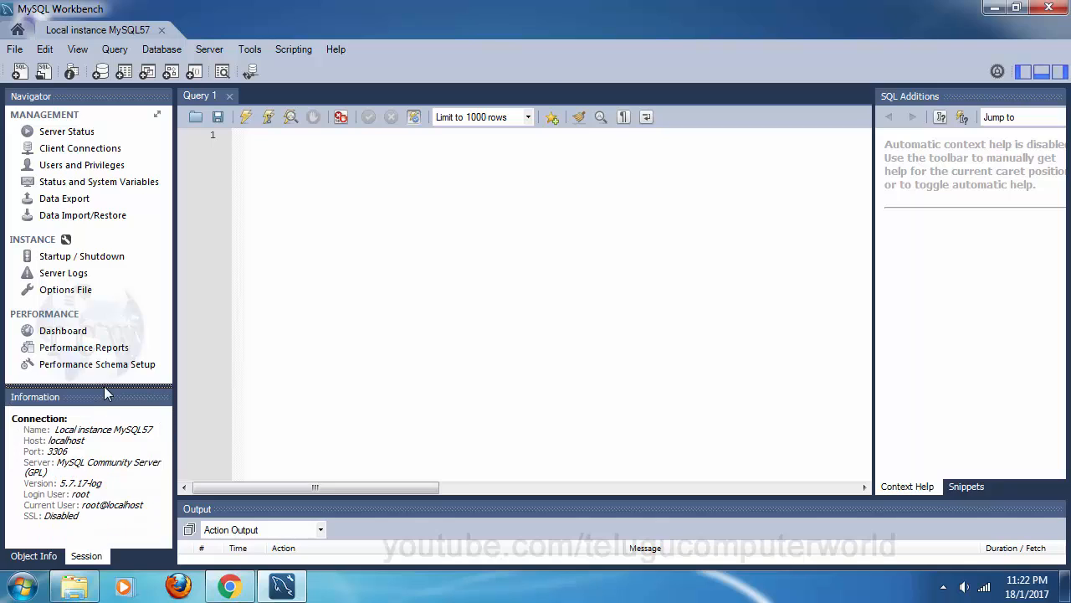
double_click(70, 441)
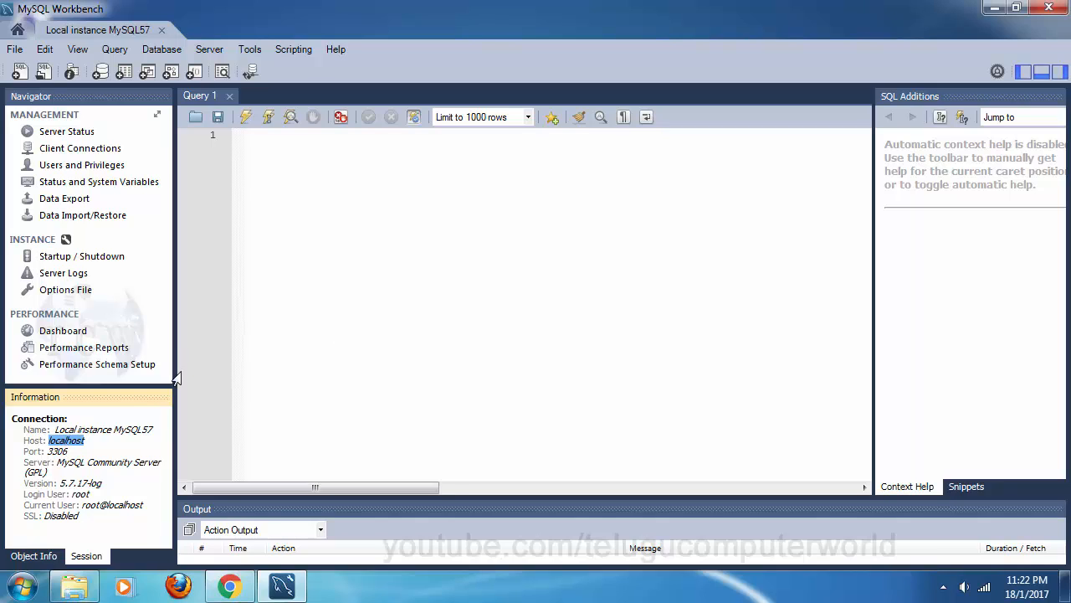
left_click(99, 445)
double_click(75, 440)
double_click(57, 451)
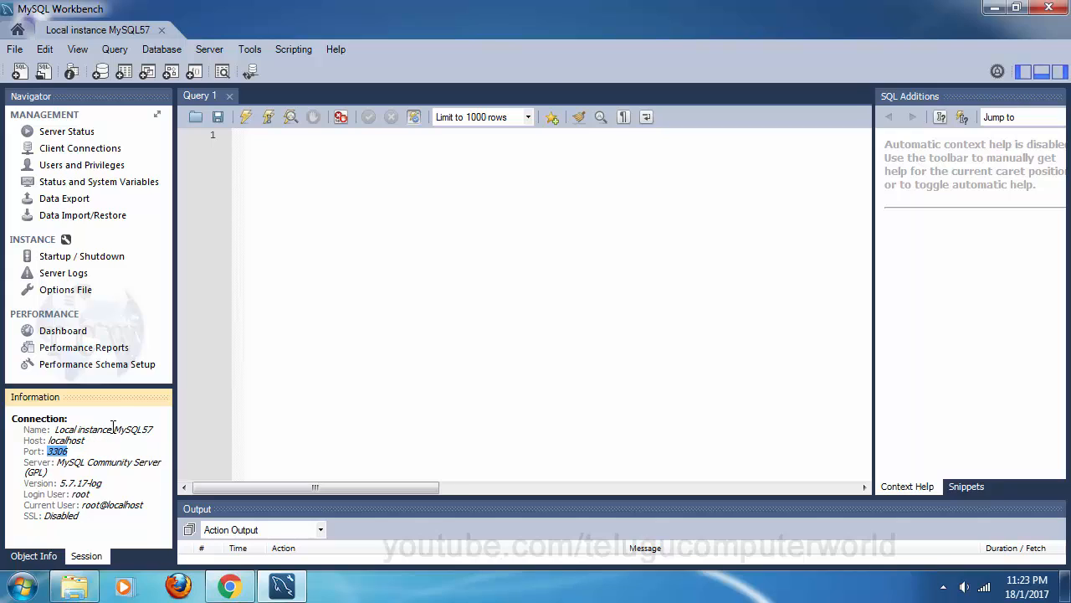
mouse_move(95, 398)
left_mouse_down()
mouse_move(94, 528)
mouse_move(99, 435)
mouse_move(98, 517)
left_mouse_up()
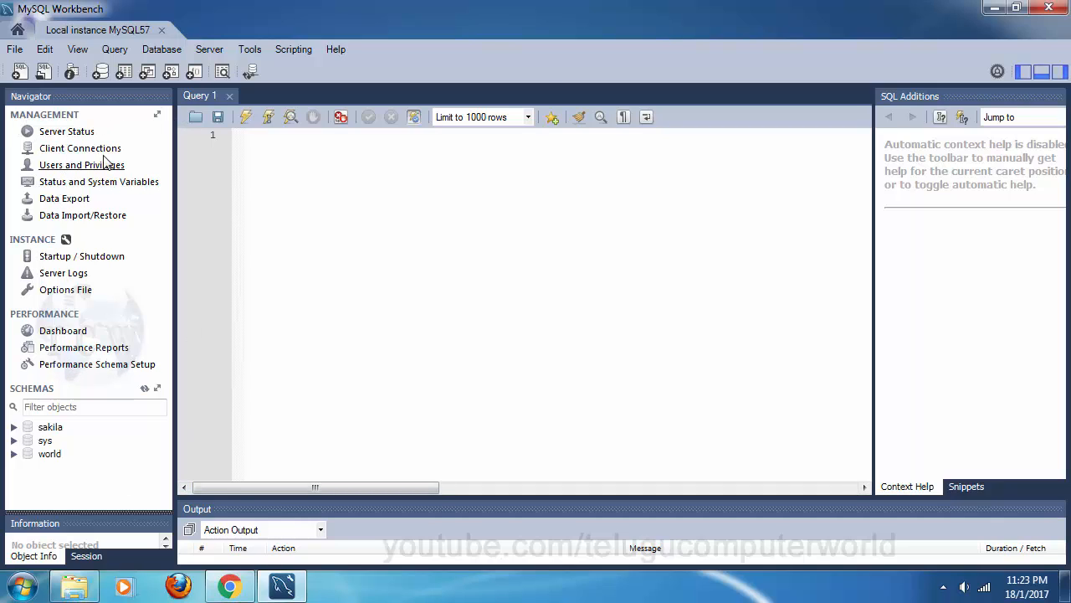
Step: Split the Navigator into separate Management and Schemas tabs, switch between them, then merge them back
left_click(158, 116)
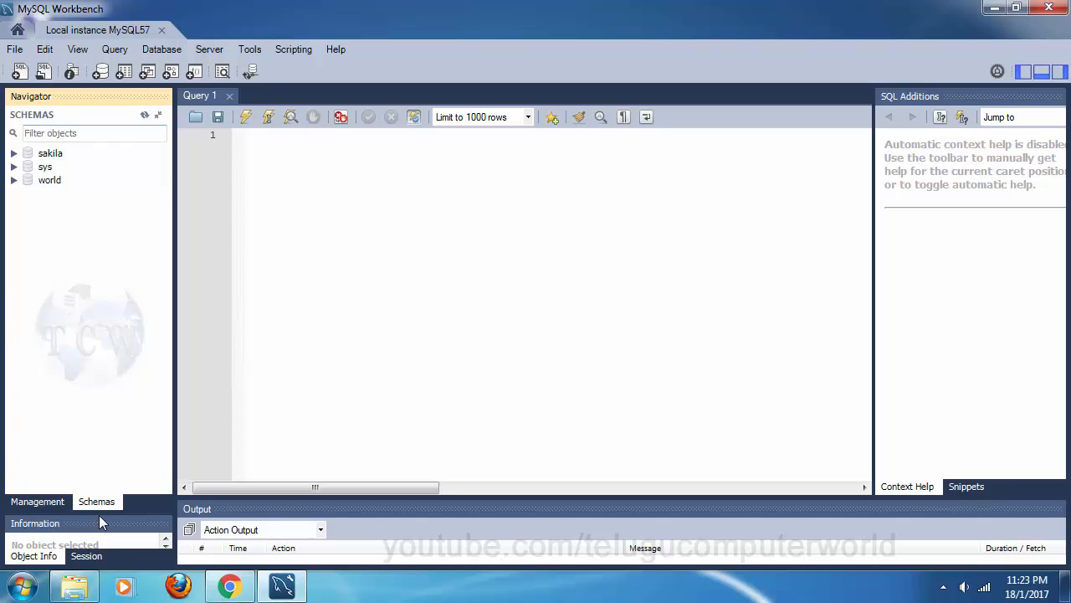
left_click(37, 501)
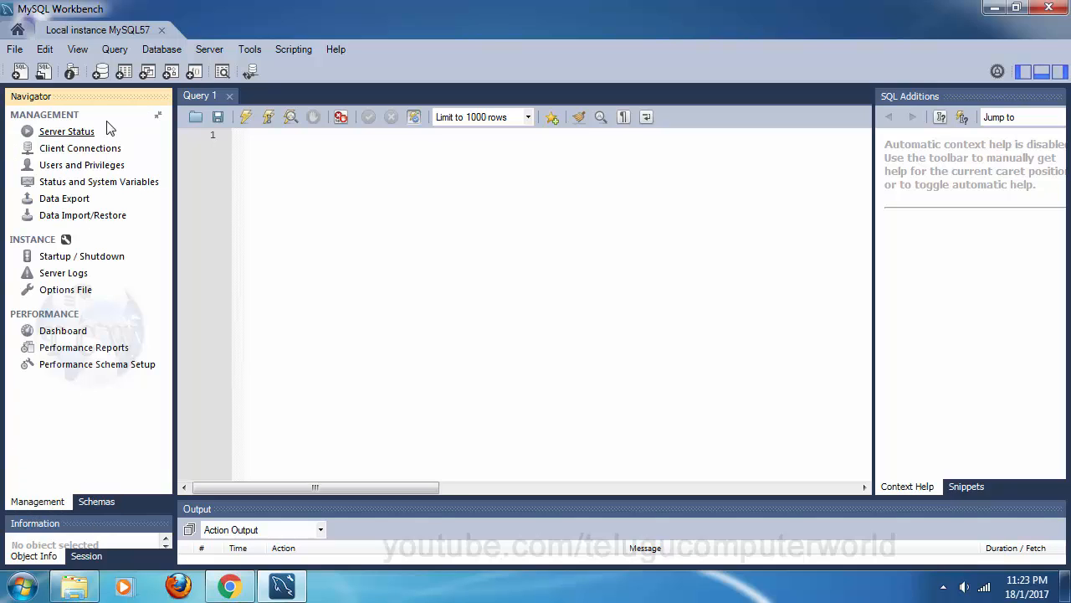
left_click(97, 503)
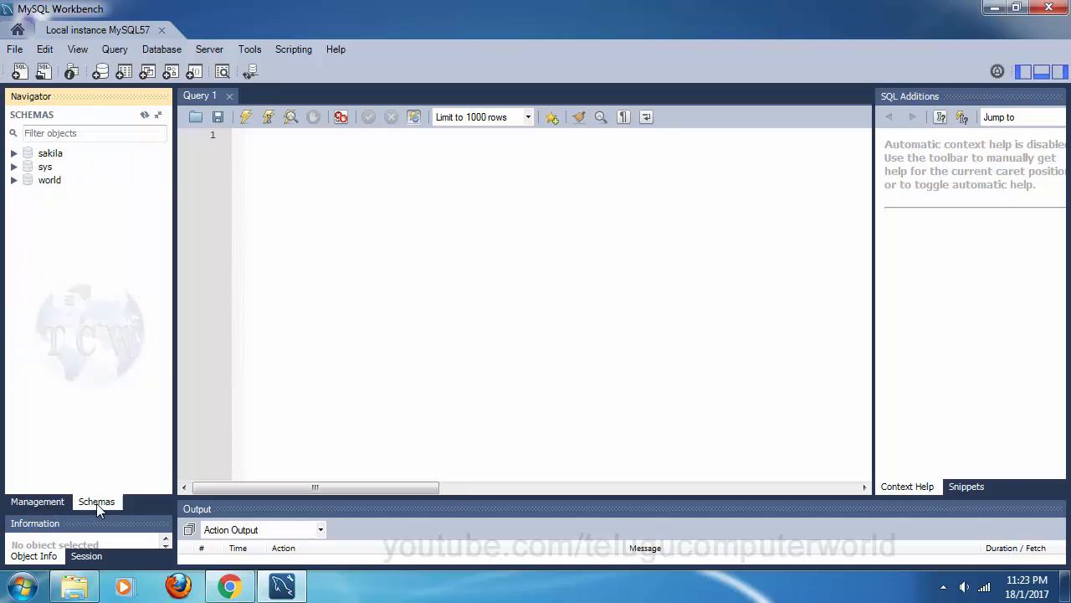
left_click(158, 112)
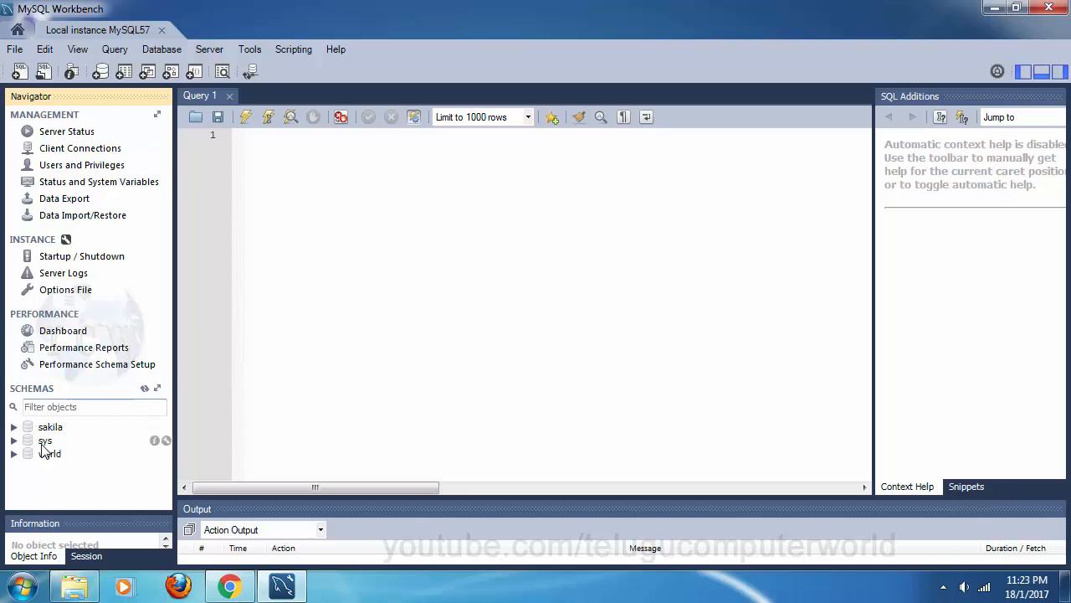
left_click(158, 115)
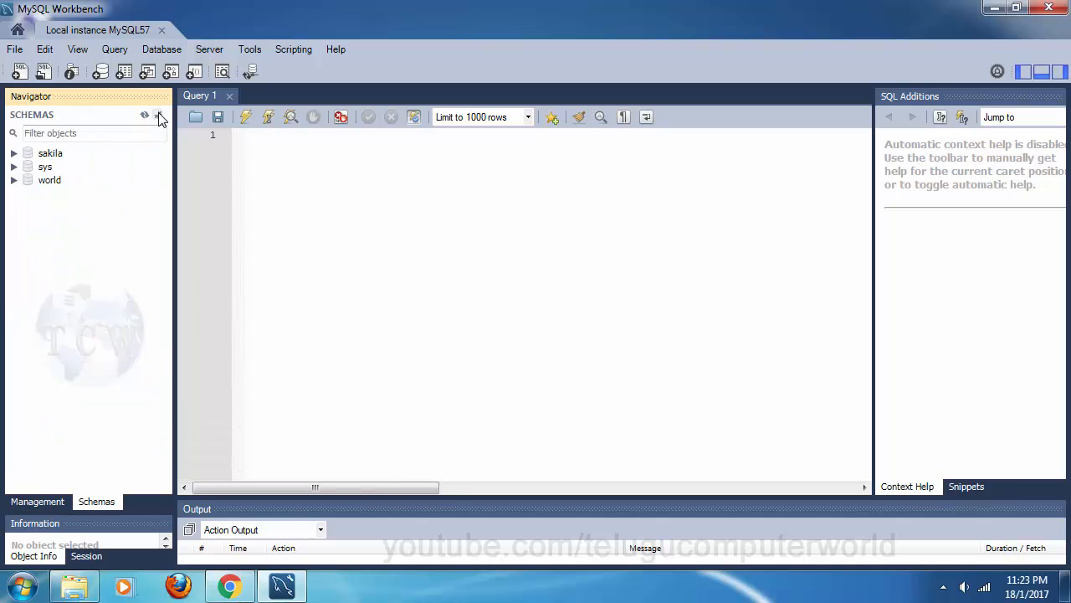
left_click(37, 502)
left_click(97, 503)
Step: Toggle the merged and split Navigator views again, ending on the Schemas tab listing sakila, sys and world
left_click(40, 504)
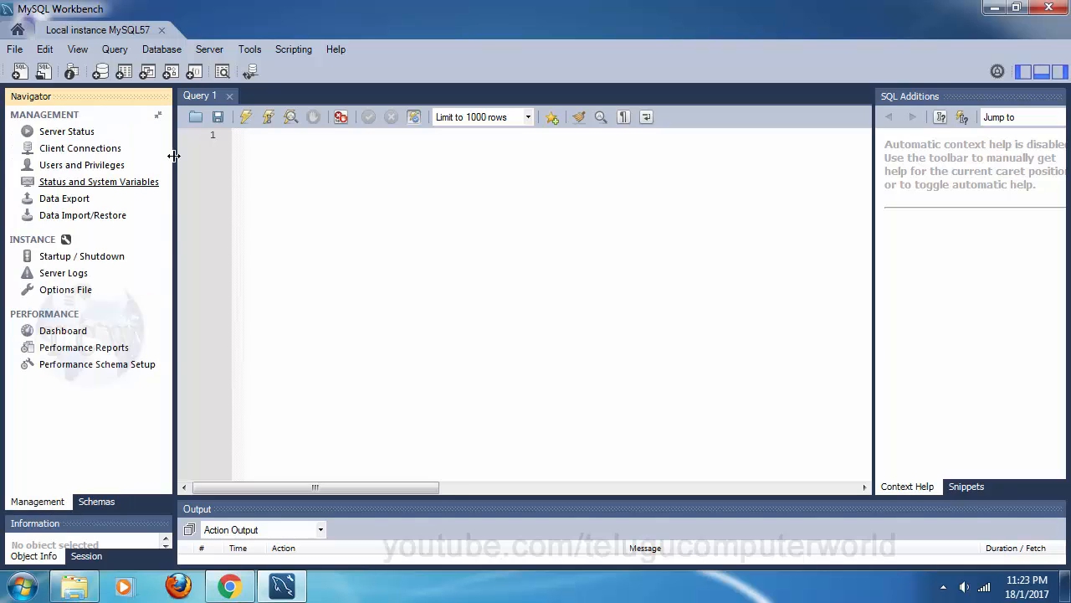
left_click(158, 115)
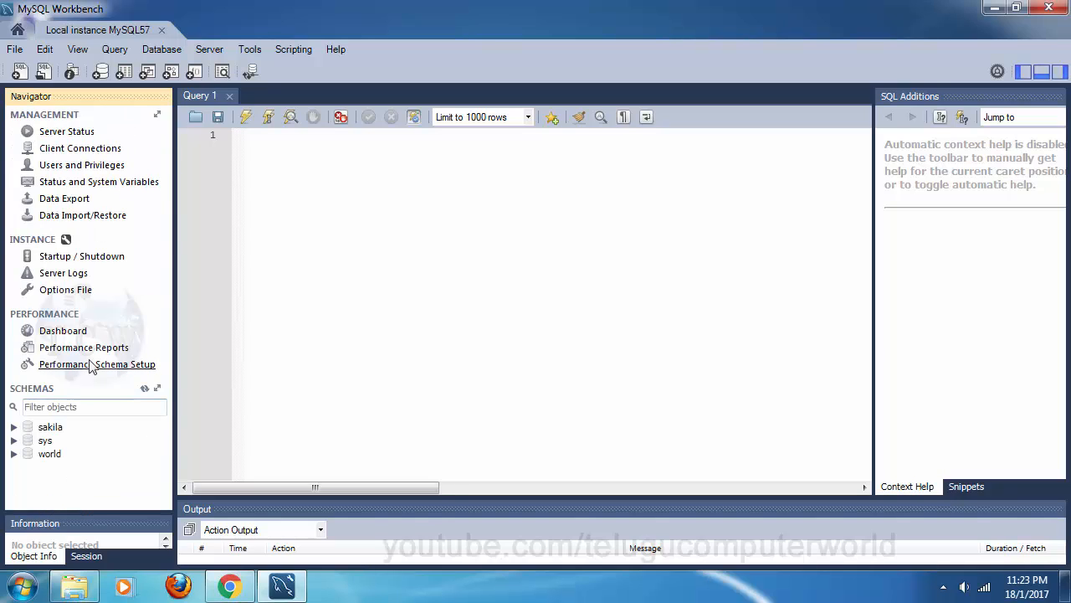
left_click(158, 115)
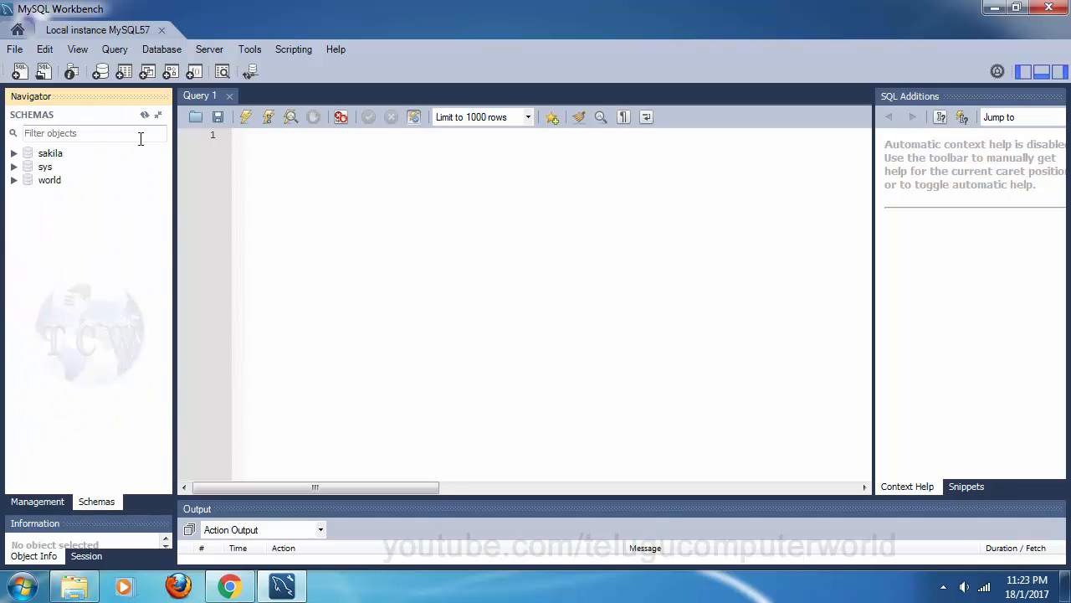
left_click(38, 502)
left_click(97, 502)
left_click(37, 504)
left_click(94, 504)
Step: Expand the sakila schema's Tables and the actor table to show its columns, indexes, keys and triggers
left_click(12, 158)
left_click(13, 154)
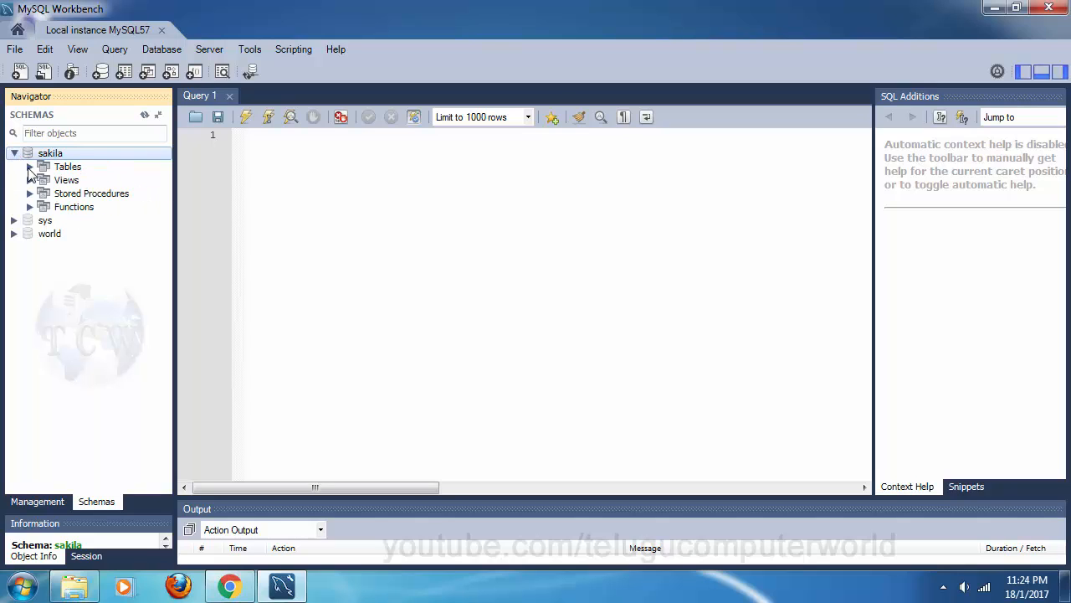
left_click(30, 168)
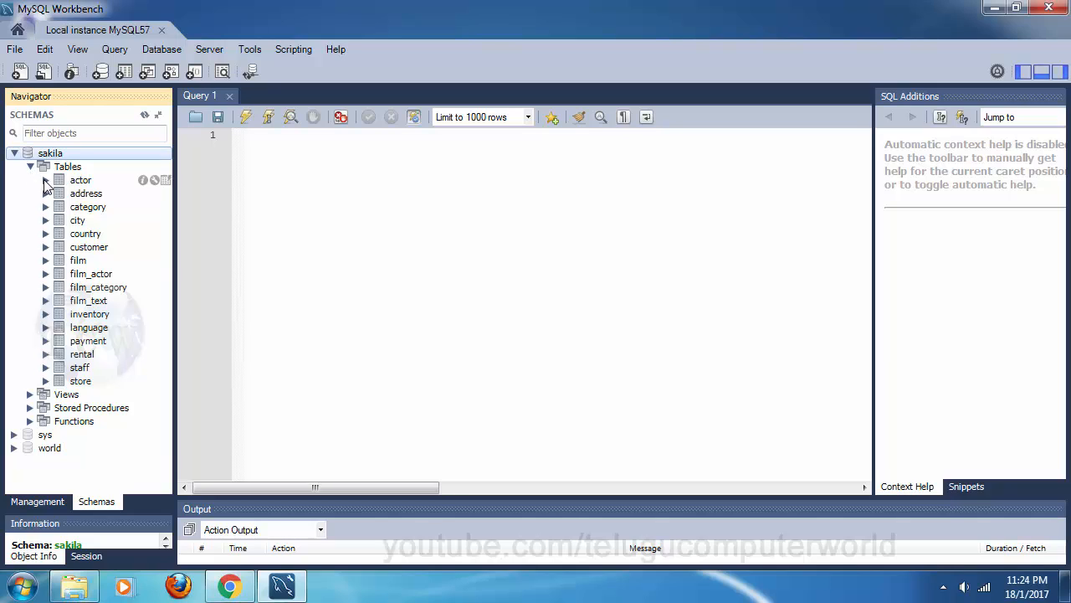
double_click(77, 181)
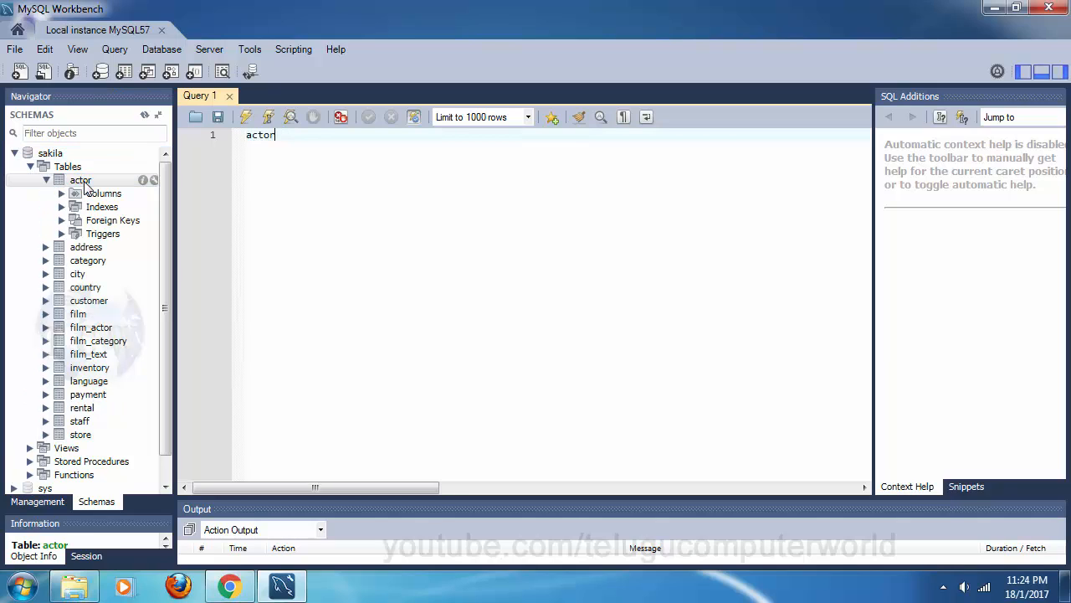
Step: Open the actor table inspector, widen the navigator slightly, then close the inspector tab
left_click(154, 181)
left_click_drag(179, 209, 191, 209)
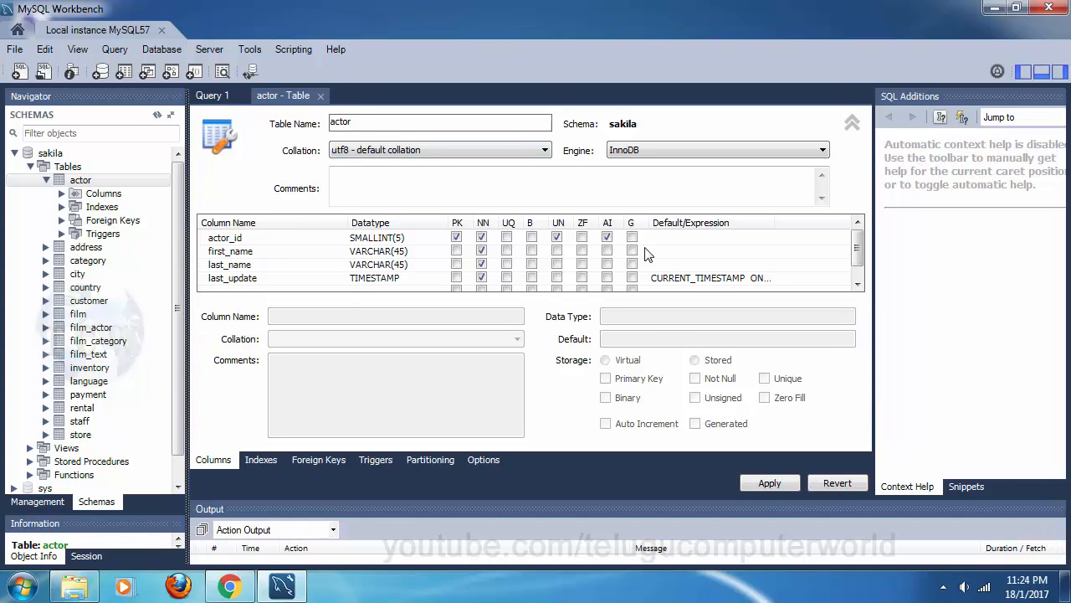
left_click_drag(858, 257, 859, 216)
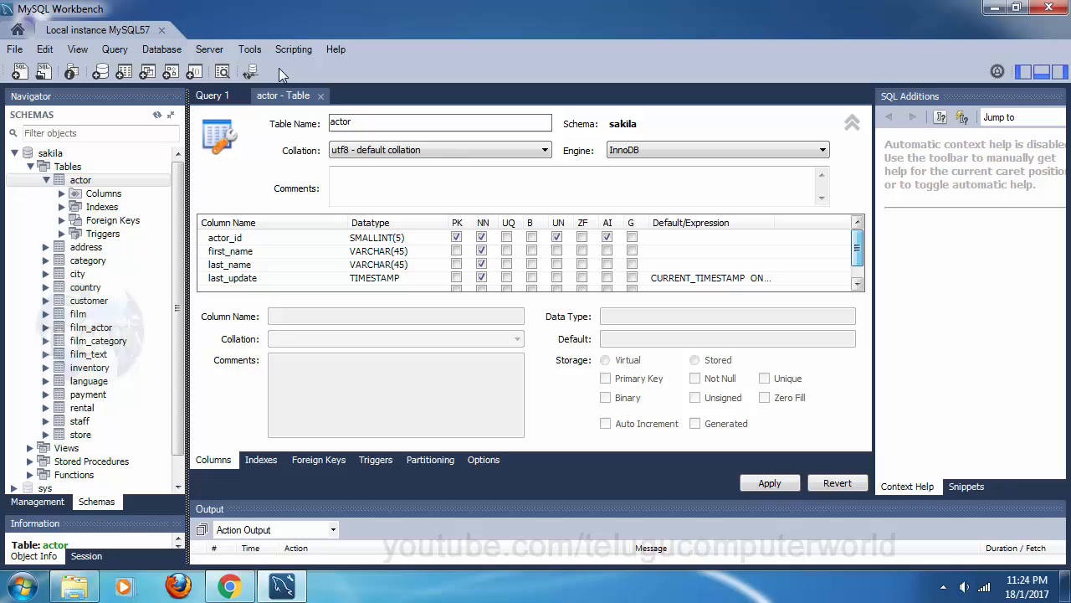
left_click(320, 95)
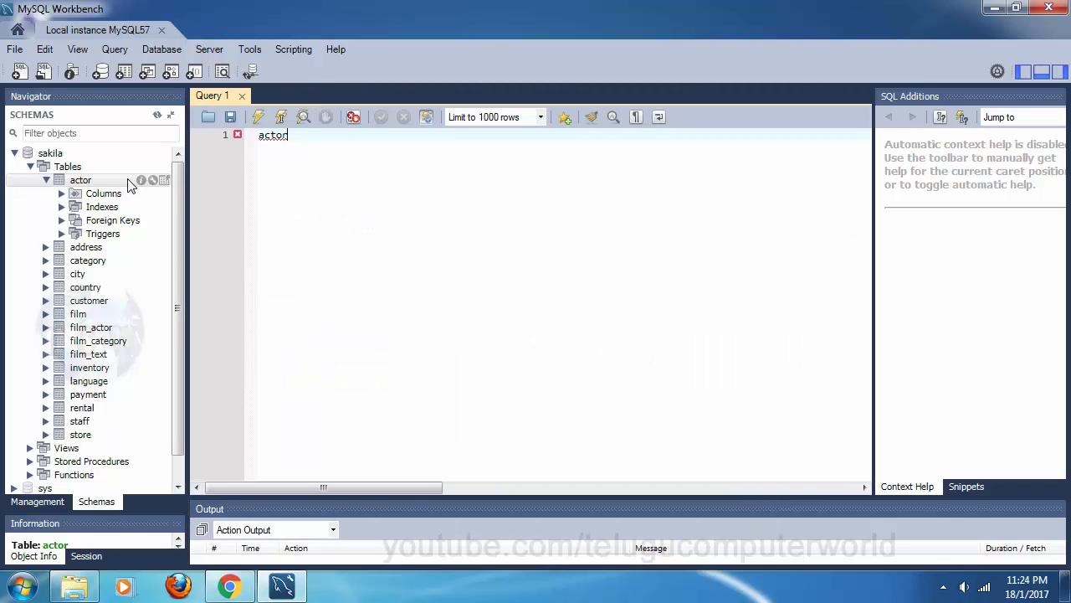
Step: Run SELECT * FROM sakila.actor to show its 200 rows, adjusting the editor/results split
left_click(165, 180)
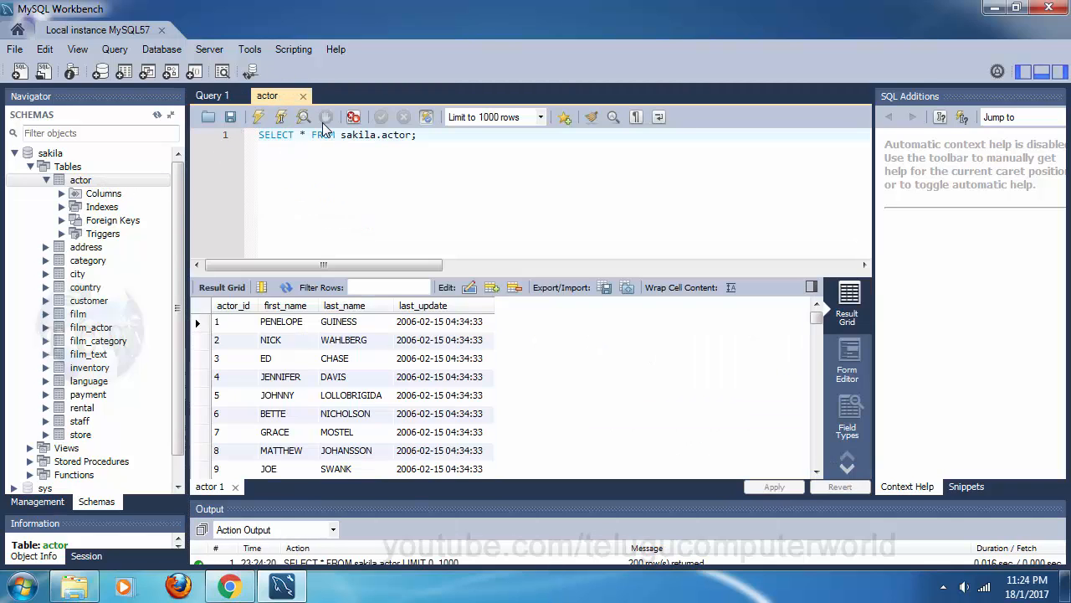
left_click_drag(473, 275, 469, 179)
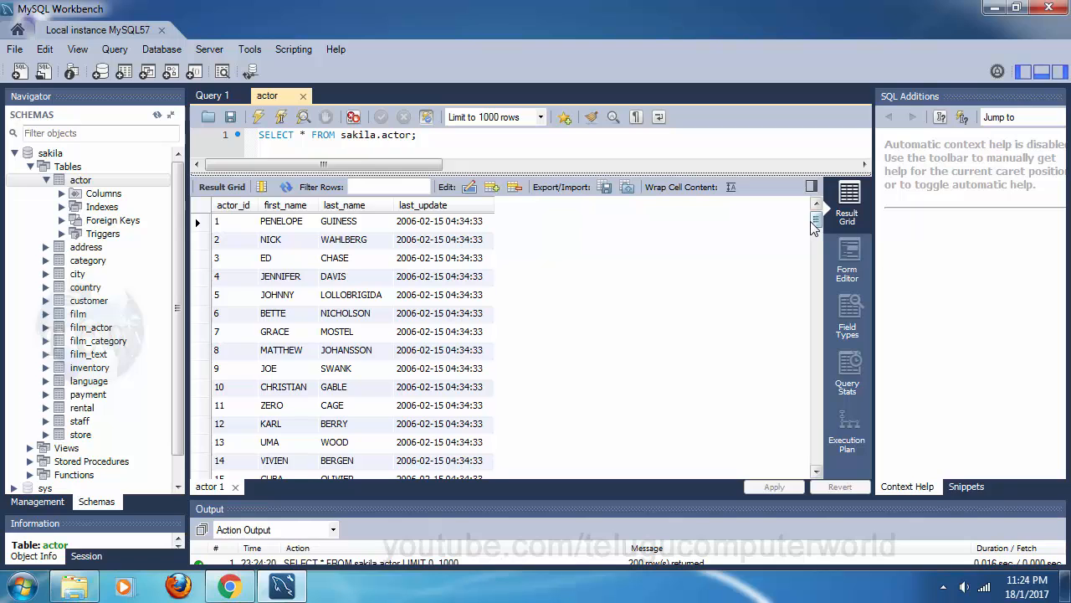
mouse_move(816, 221)
left_mouse_down()
mouse_move(811, 427)
mouse_move(813, 219)
left_mouse_up()
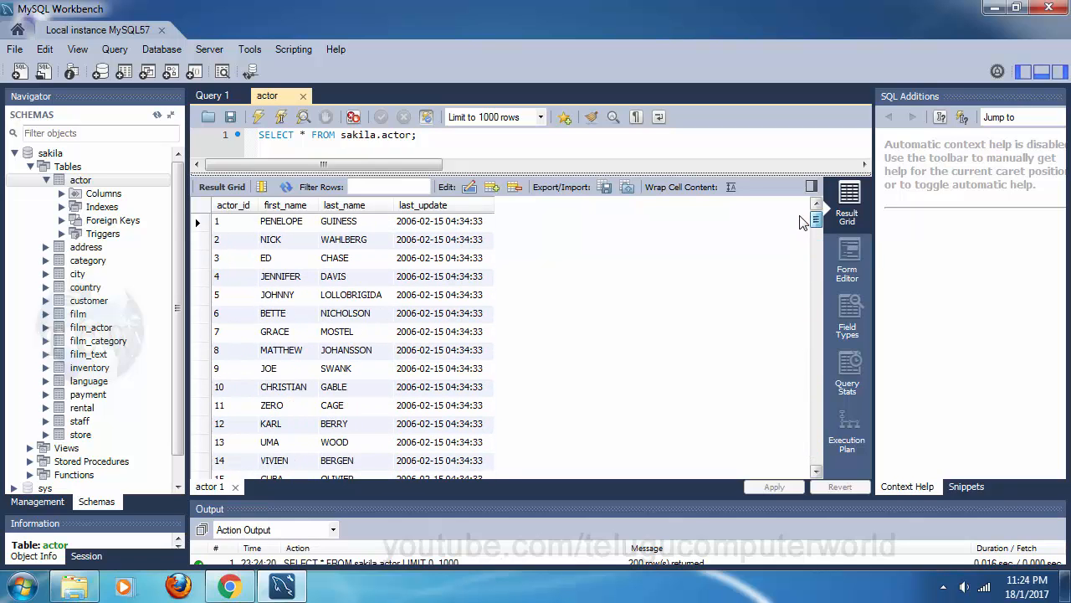
left_click(227, 221)
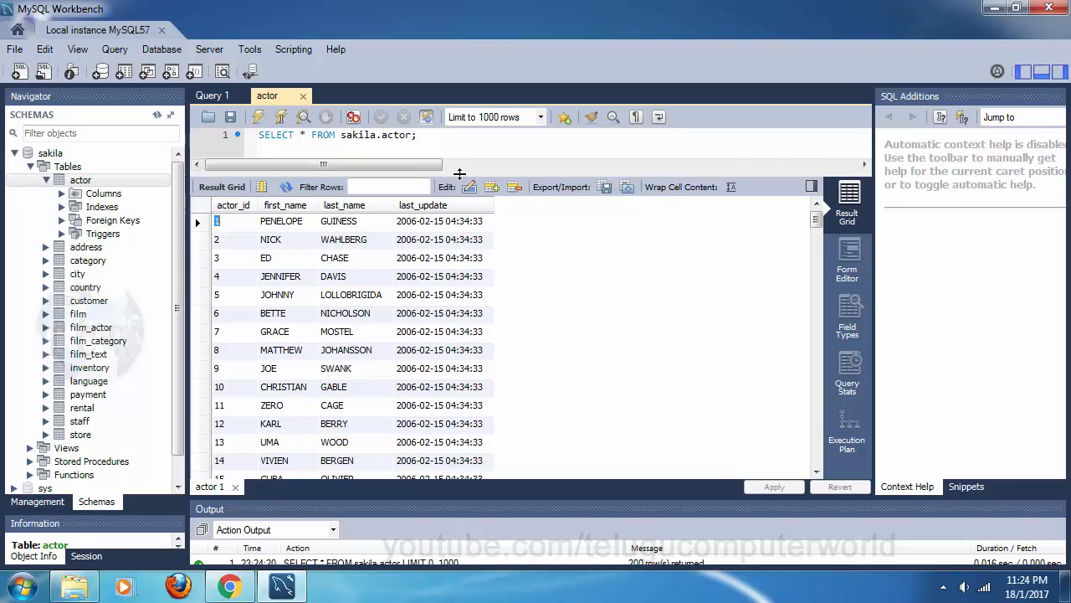
left_click_drag(459, 173, 461, 307)
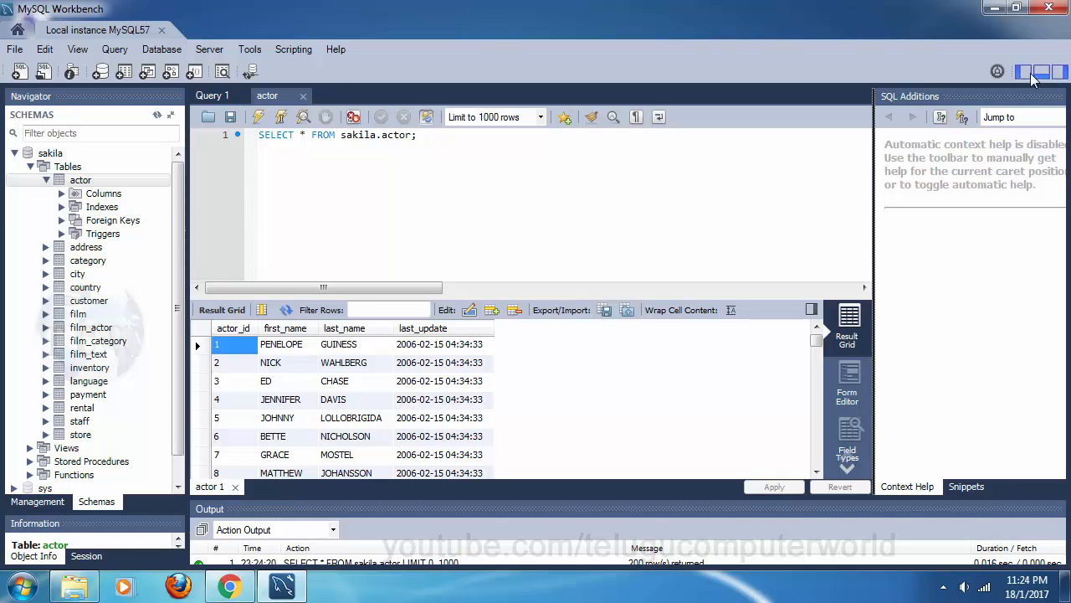
Step: Hide and restore the navigator sidebar, output panel and SQL Additions panel, leaving all three visible
left_click(1021, 73)
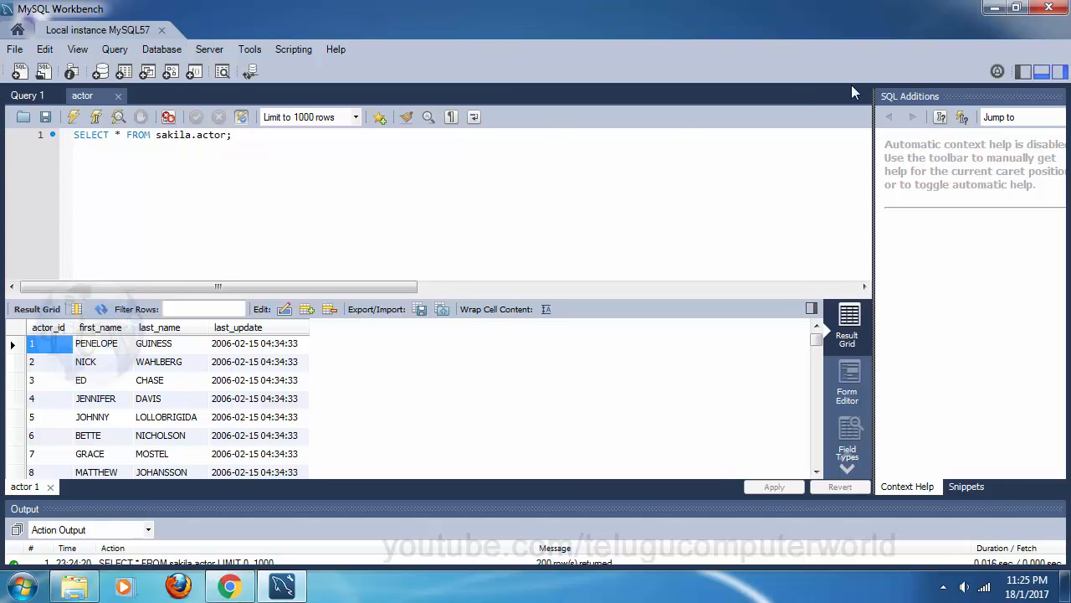
left_click(1026, 74)
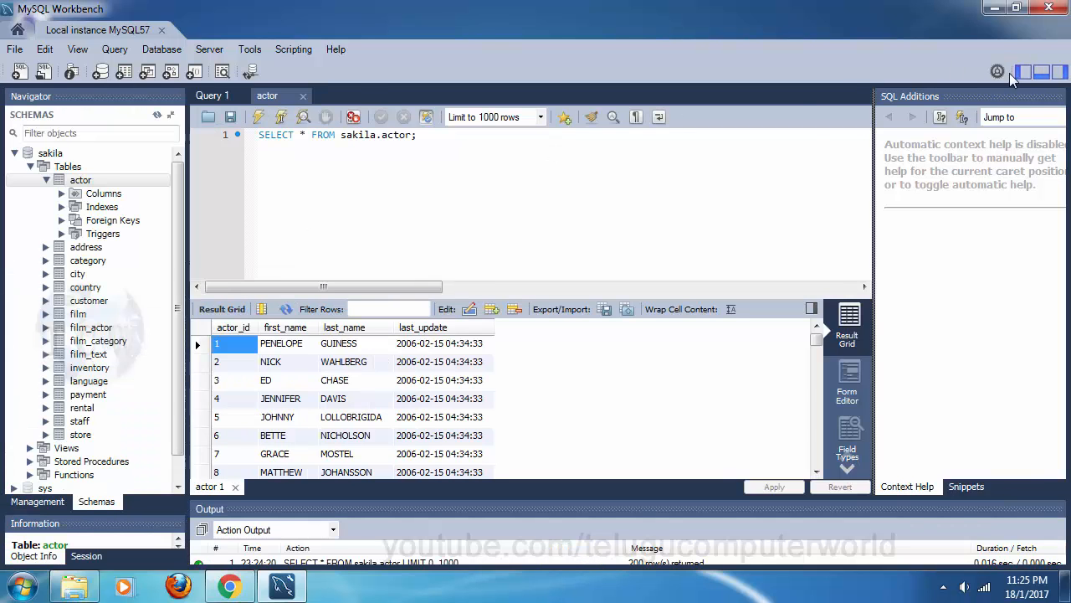
left_click(1060, 75)
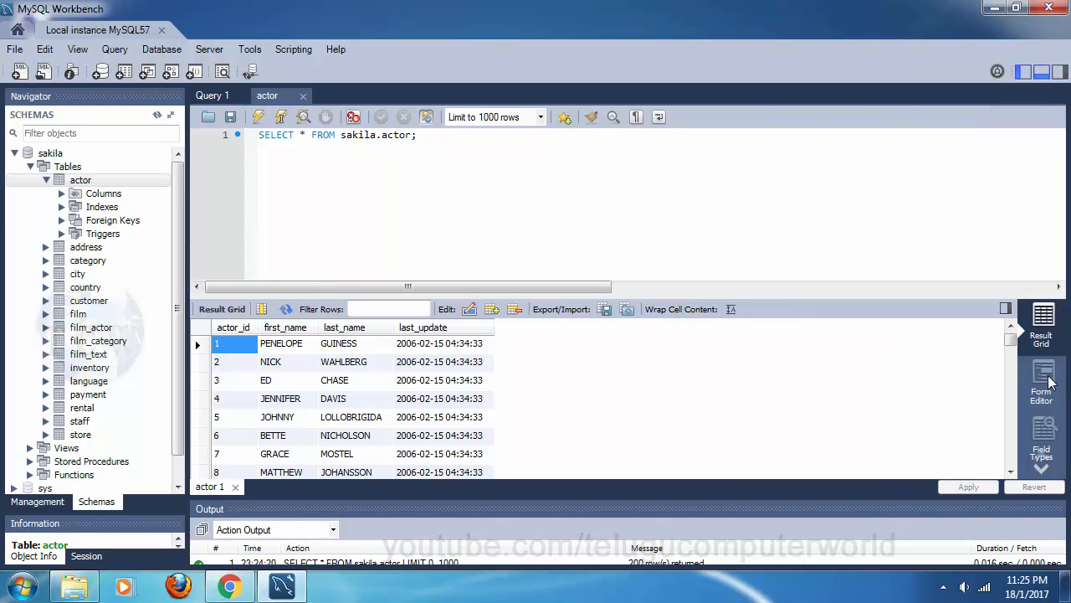
left_click(1042, 74)
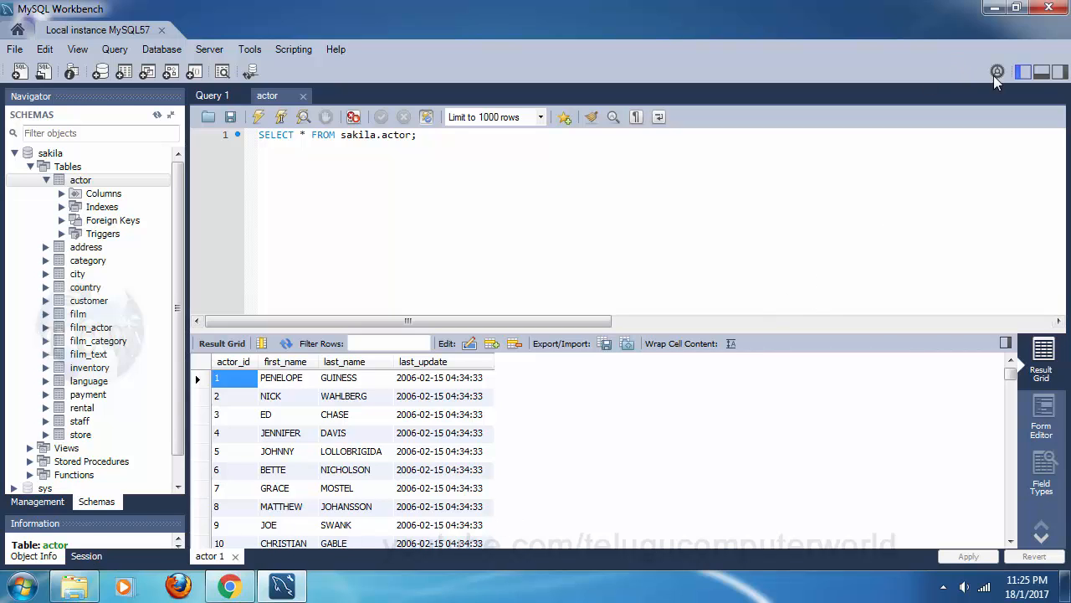
left_click(1042, 73)
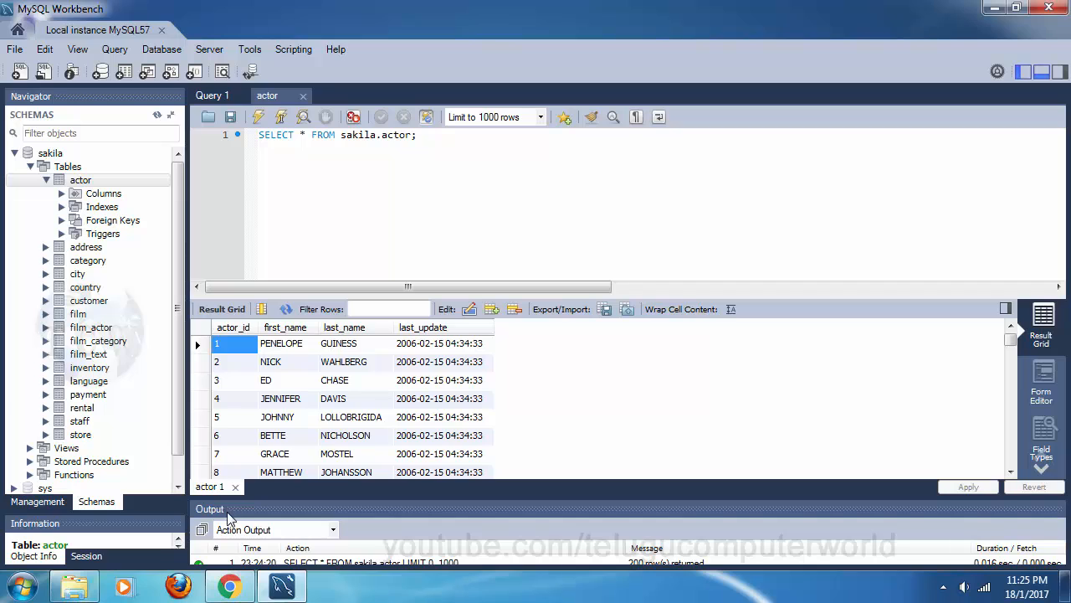
left_click(1043, 74)
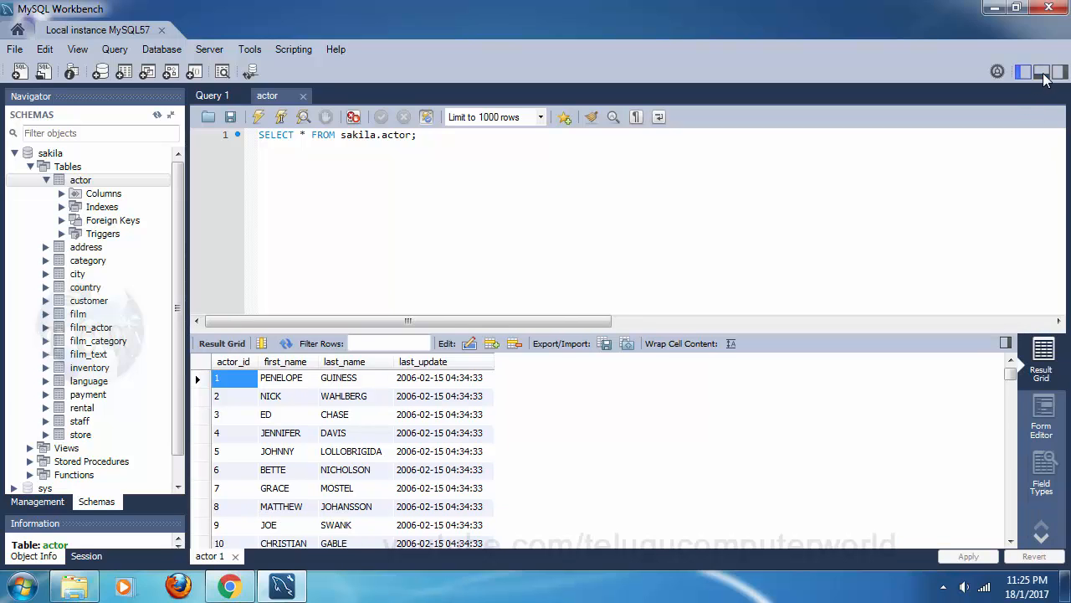
left_click(1018, 74)
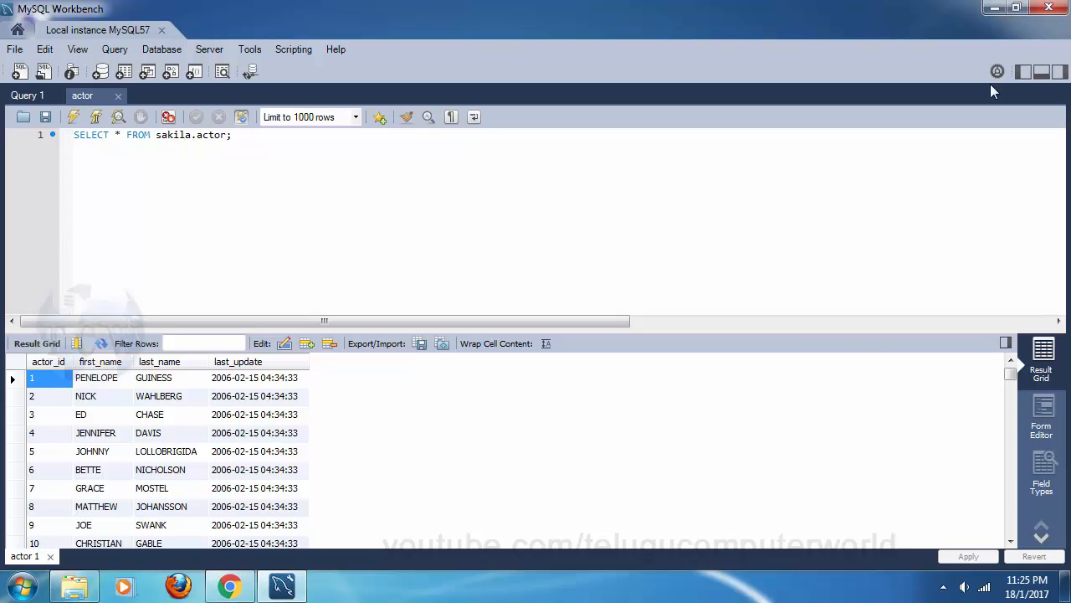
left_click(1024, 72)
left_click(1041, 72)
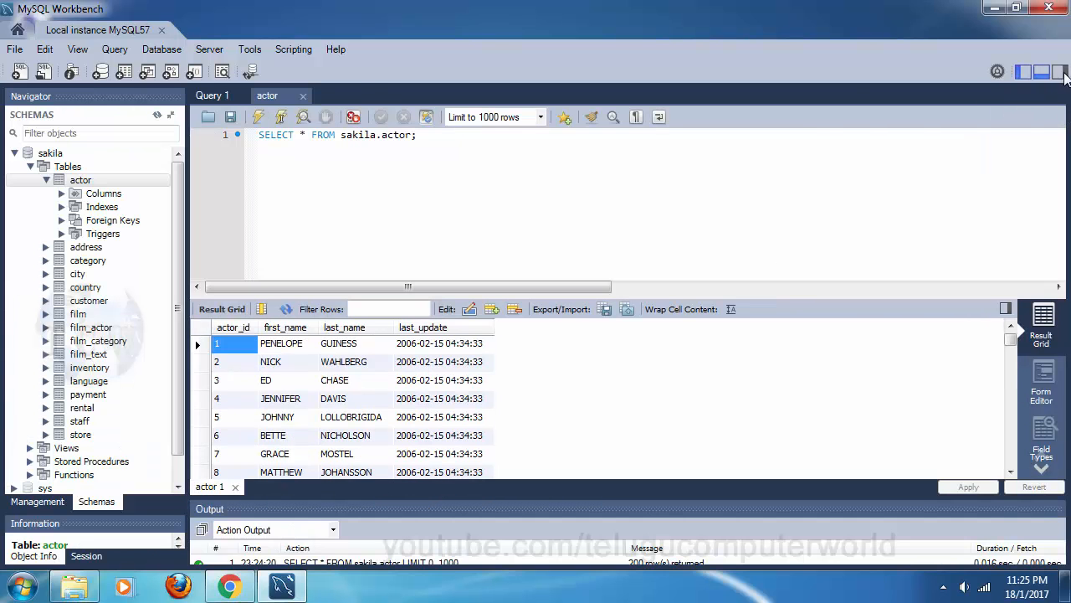
left_click(1059, 72)
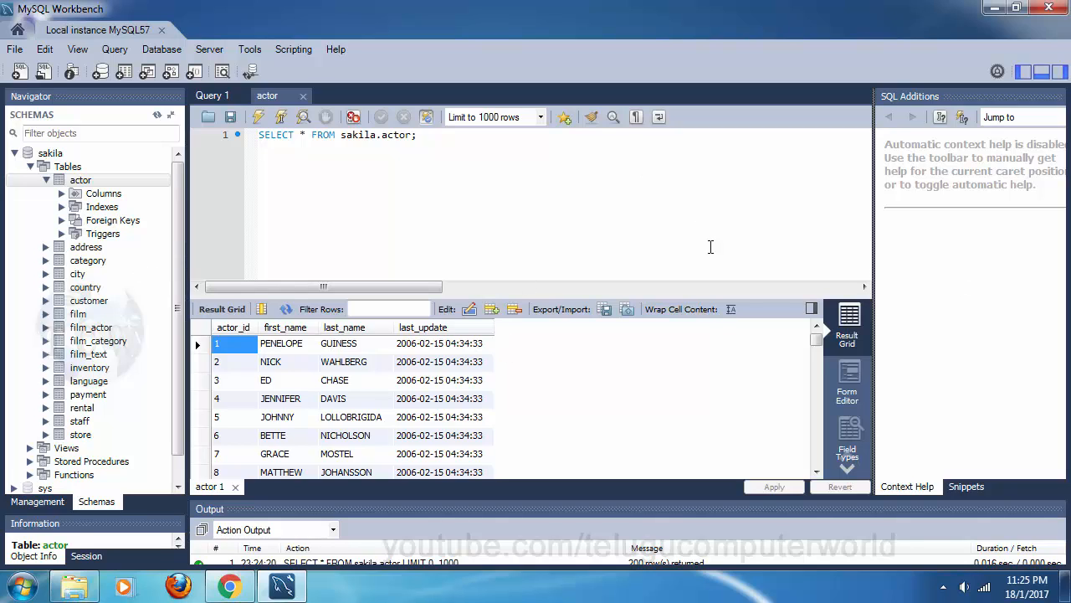
Step: Collapse the sakila Tables list and the sakila schema, returning focus to the query editor
left_click(31, 167)
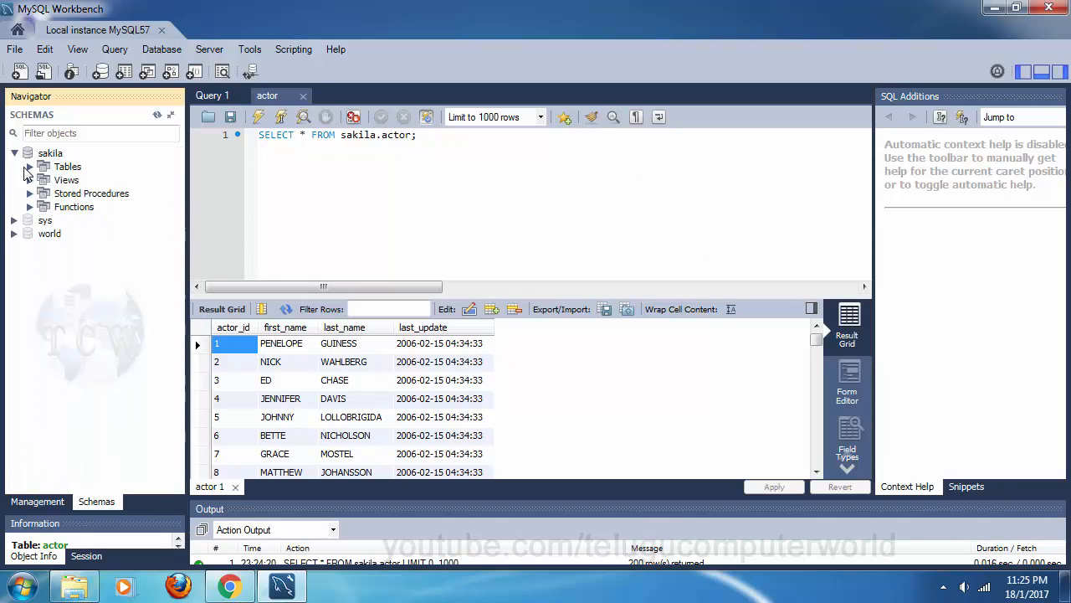
left_click(14, 153)
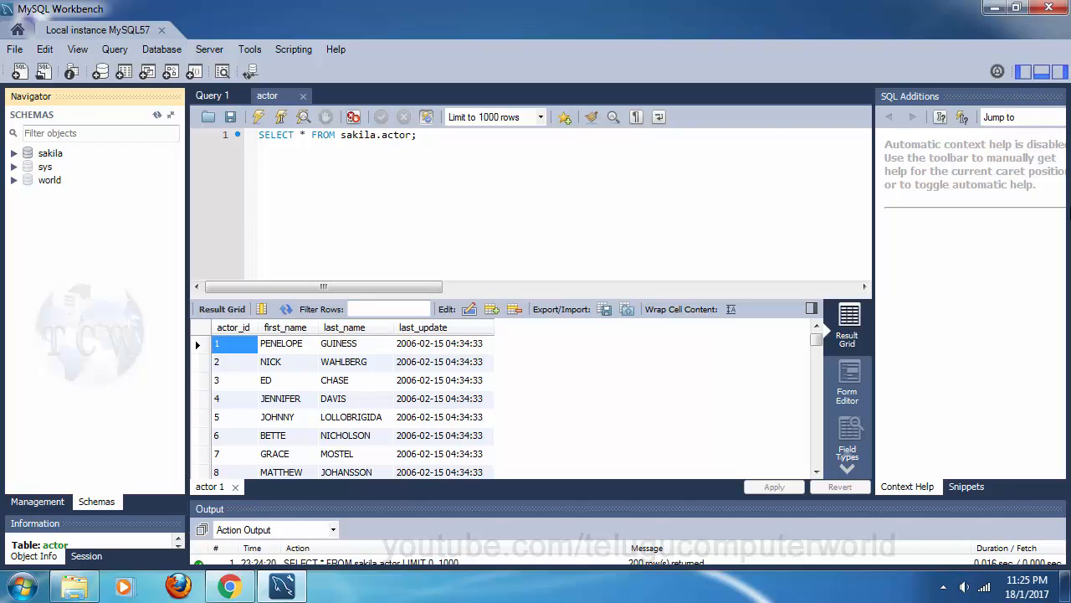
left_click(594, 217)
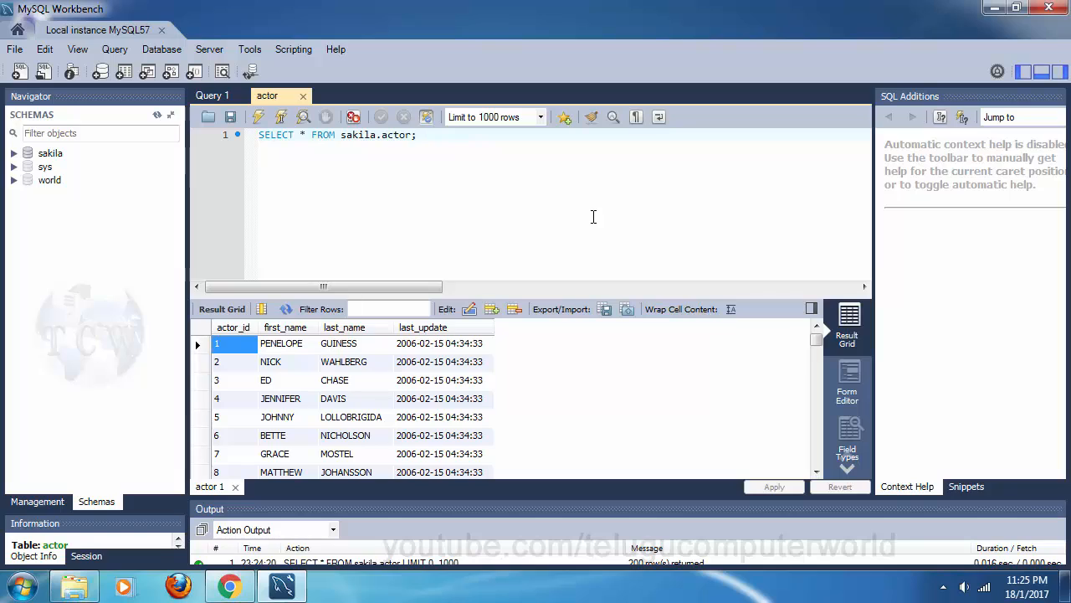